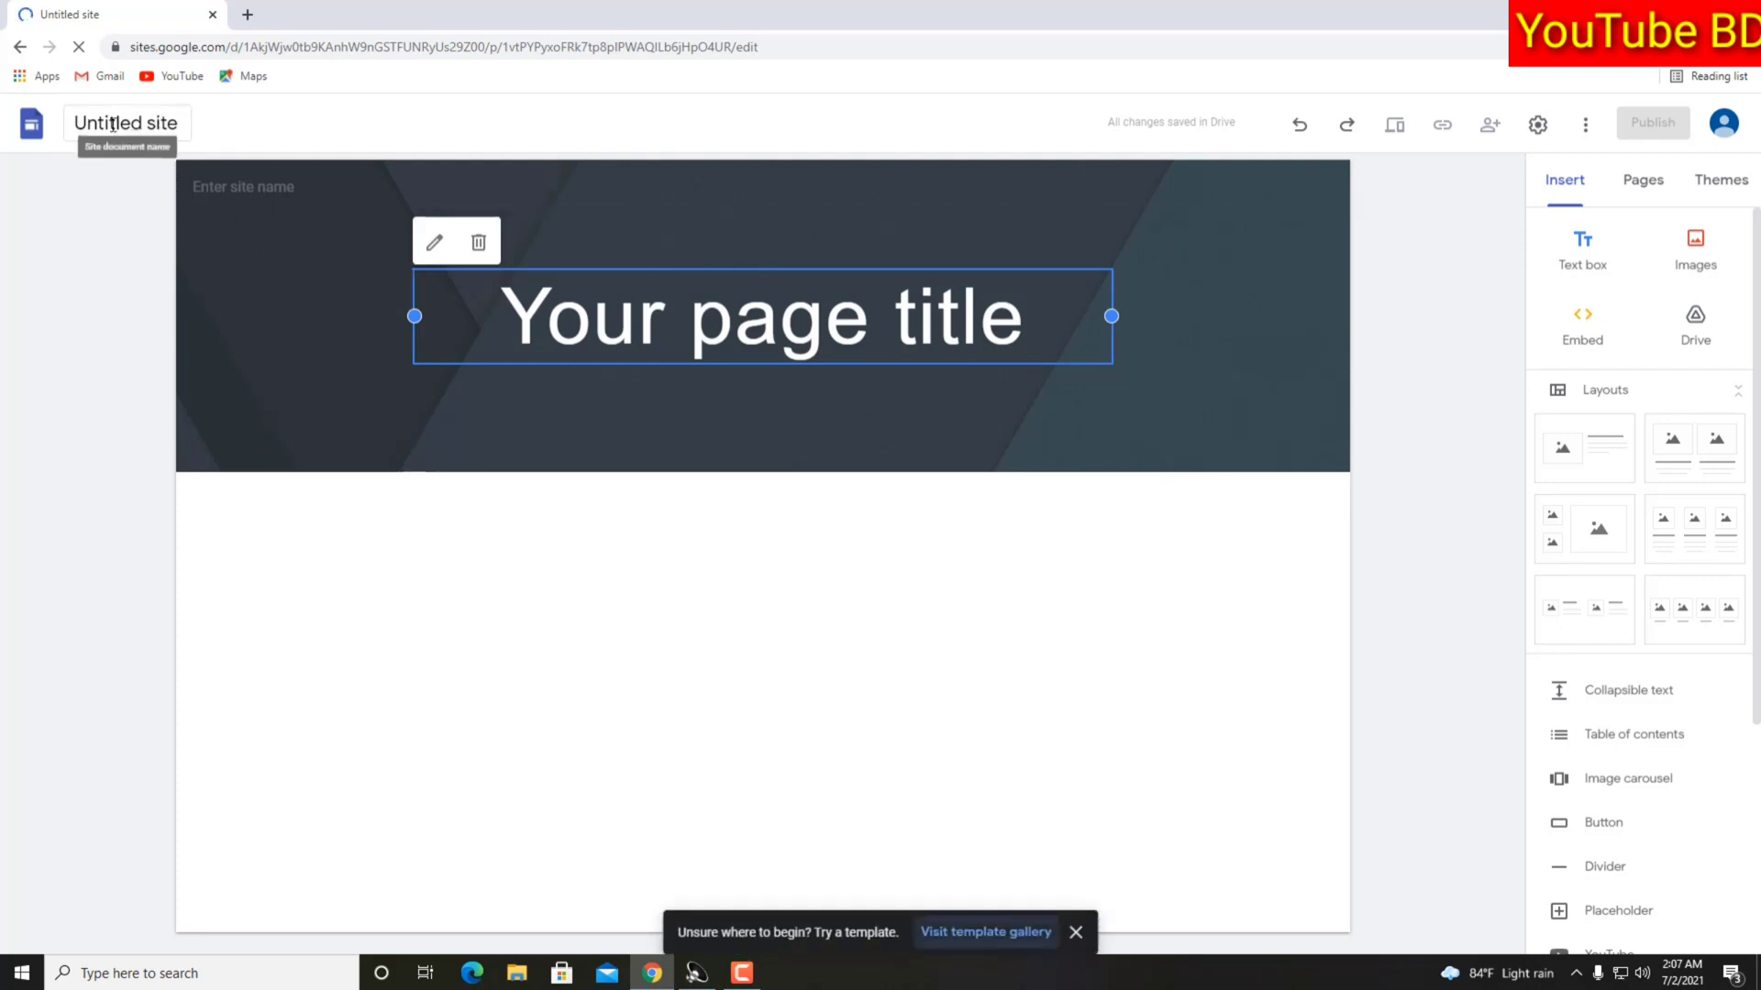
- Name the site document "Shovo" and apply the same site name in the page header
left_click(177, 118)
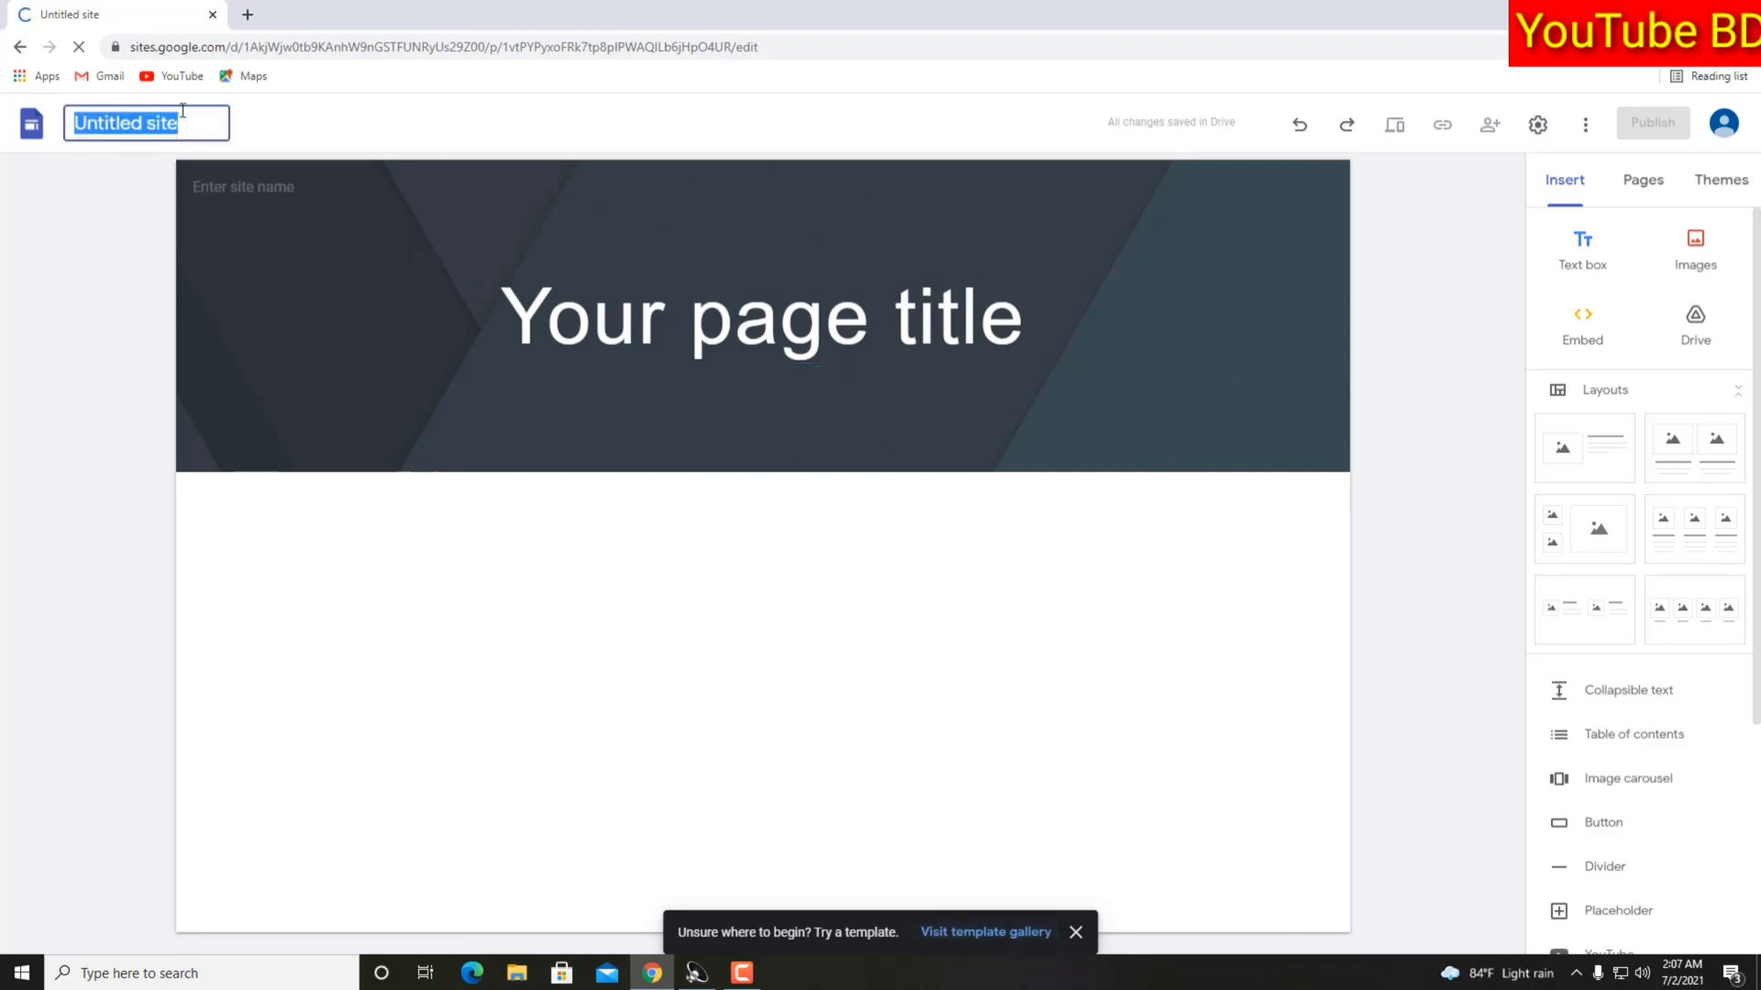
key("BackSpace")
type("shovo")
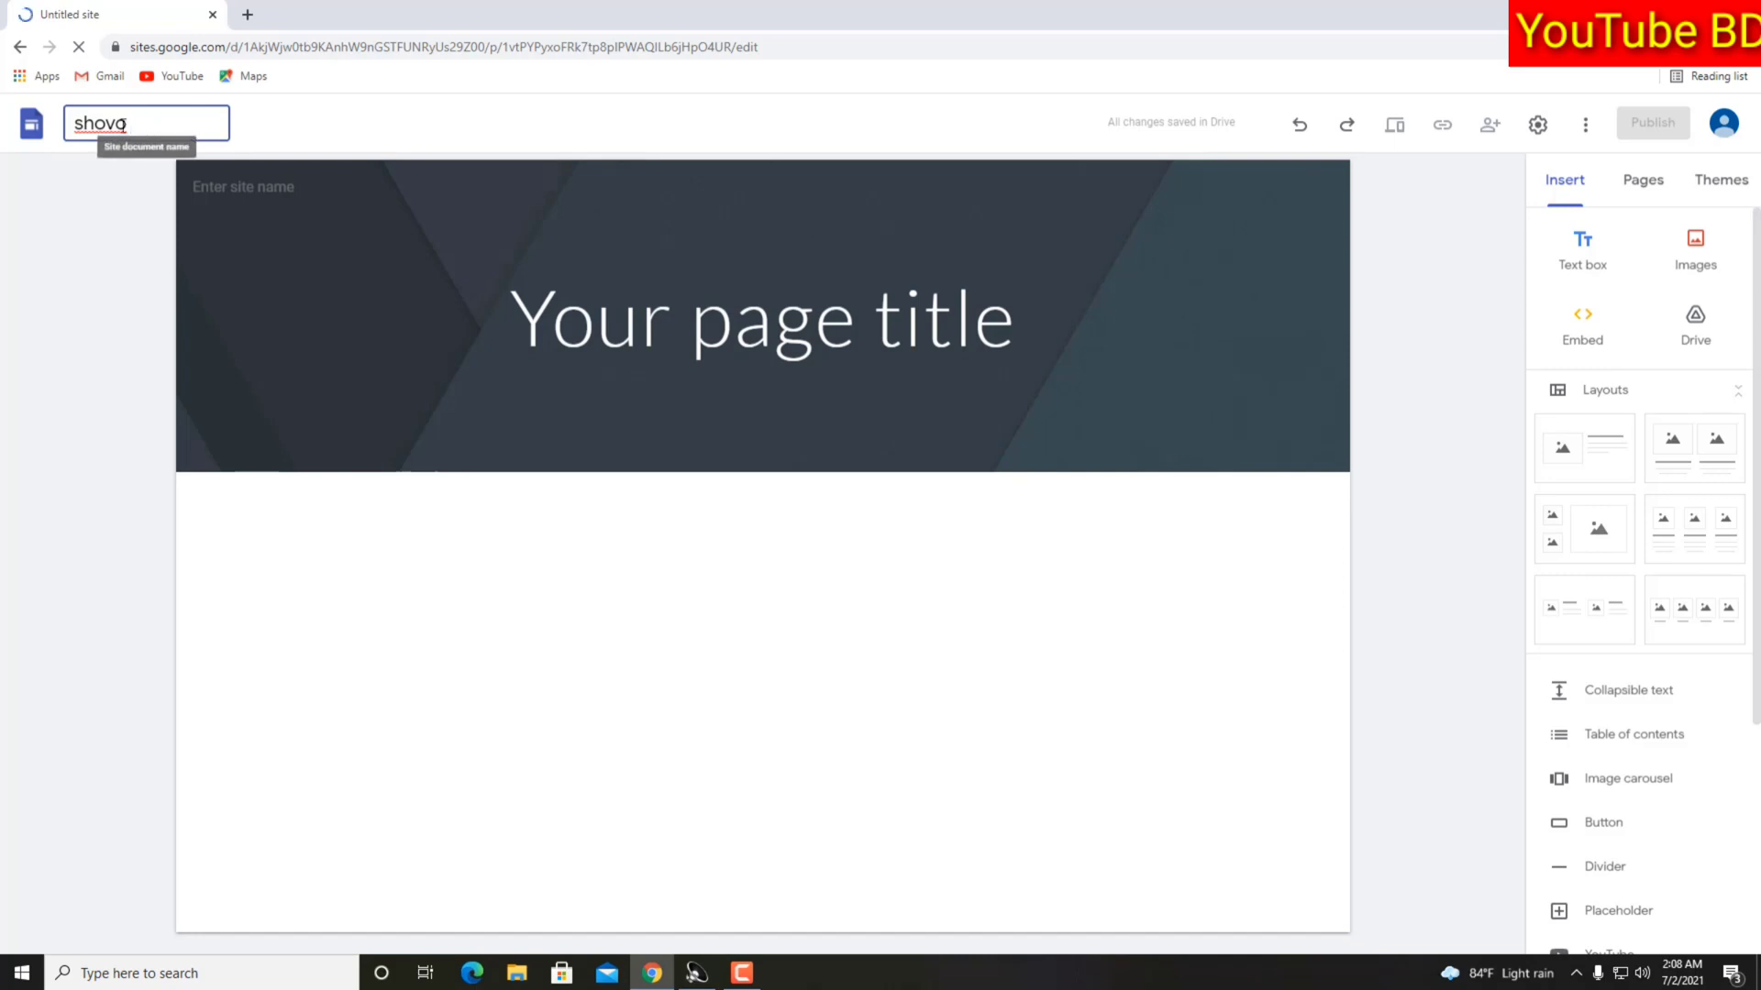
left_click(83, 122)
key("BackSpace")
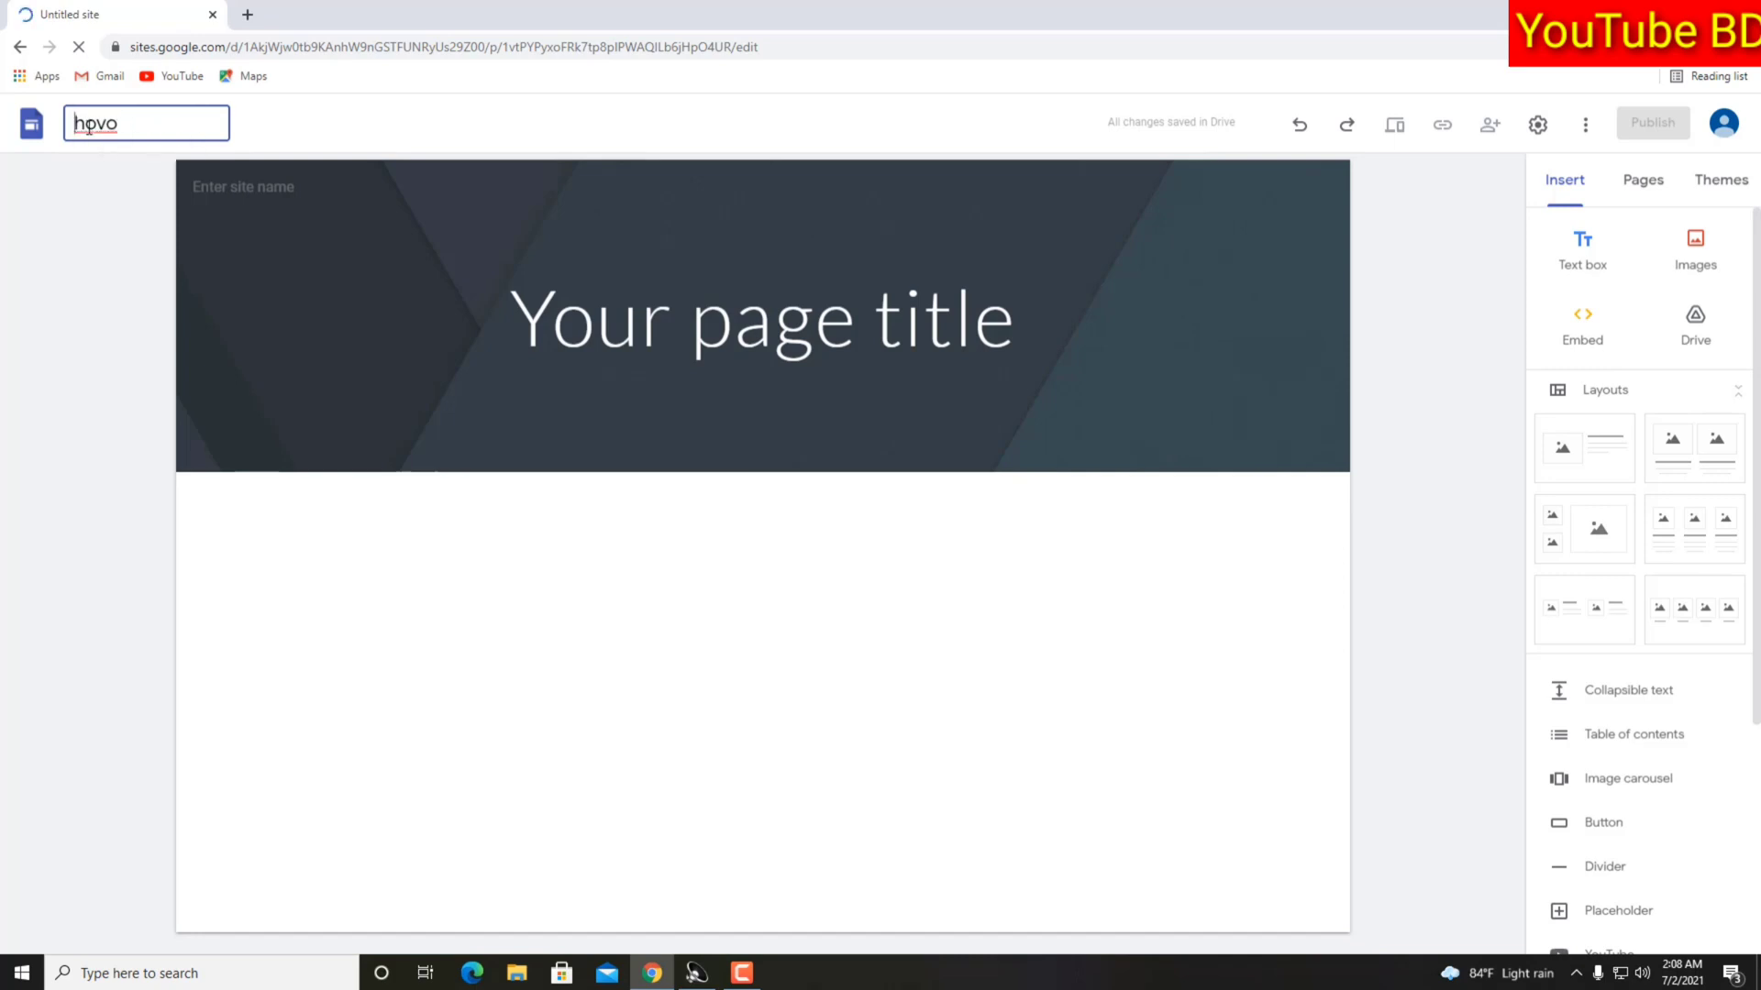
type("S")
left_click(247, 189)
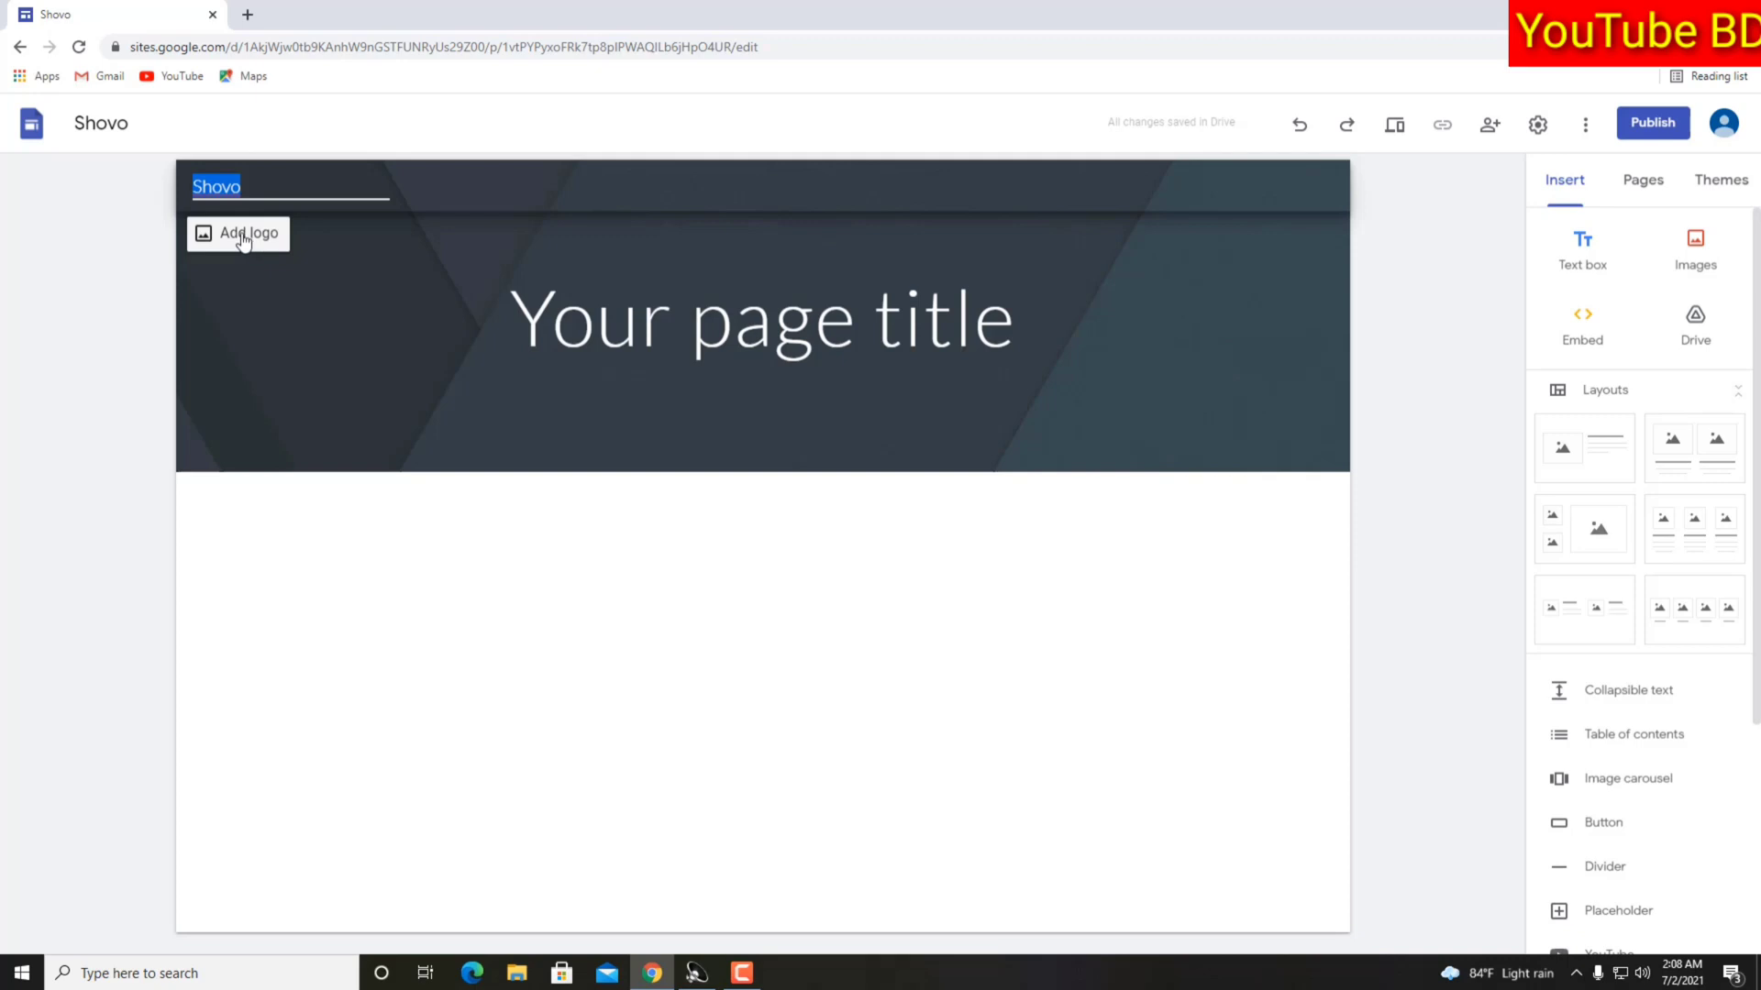
- Look over the logo and favicon upload options in the brand image settings
left_click(243, 236)
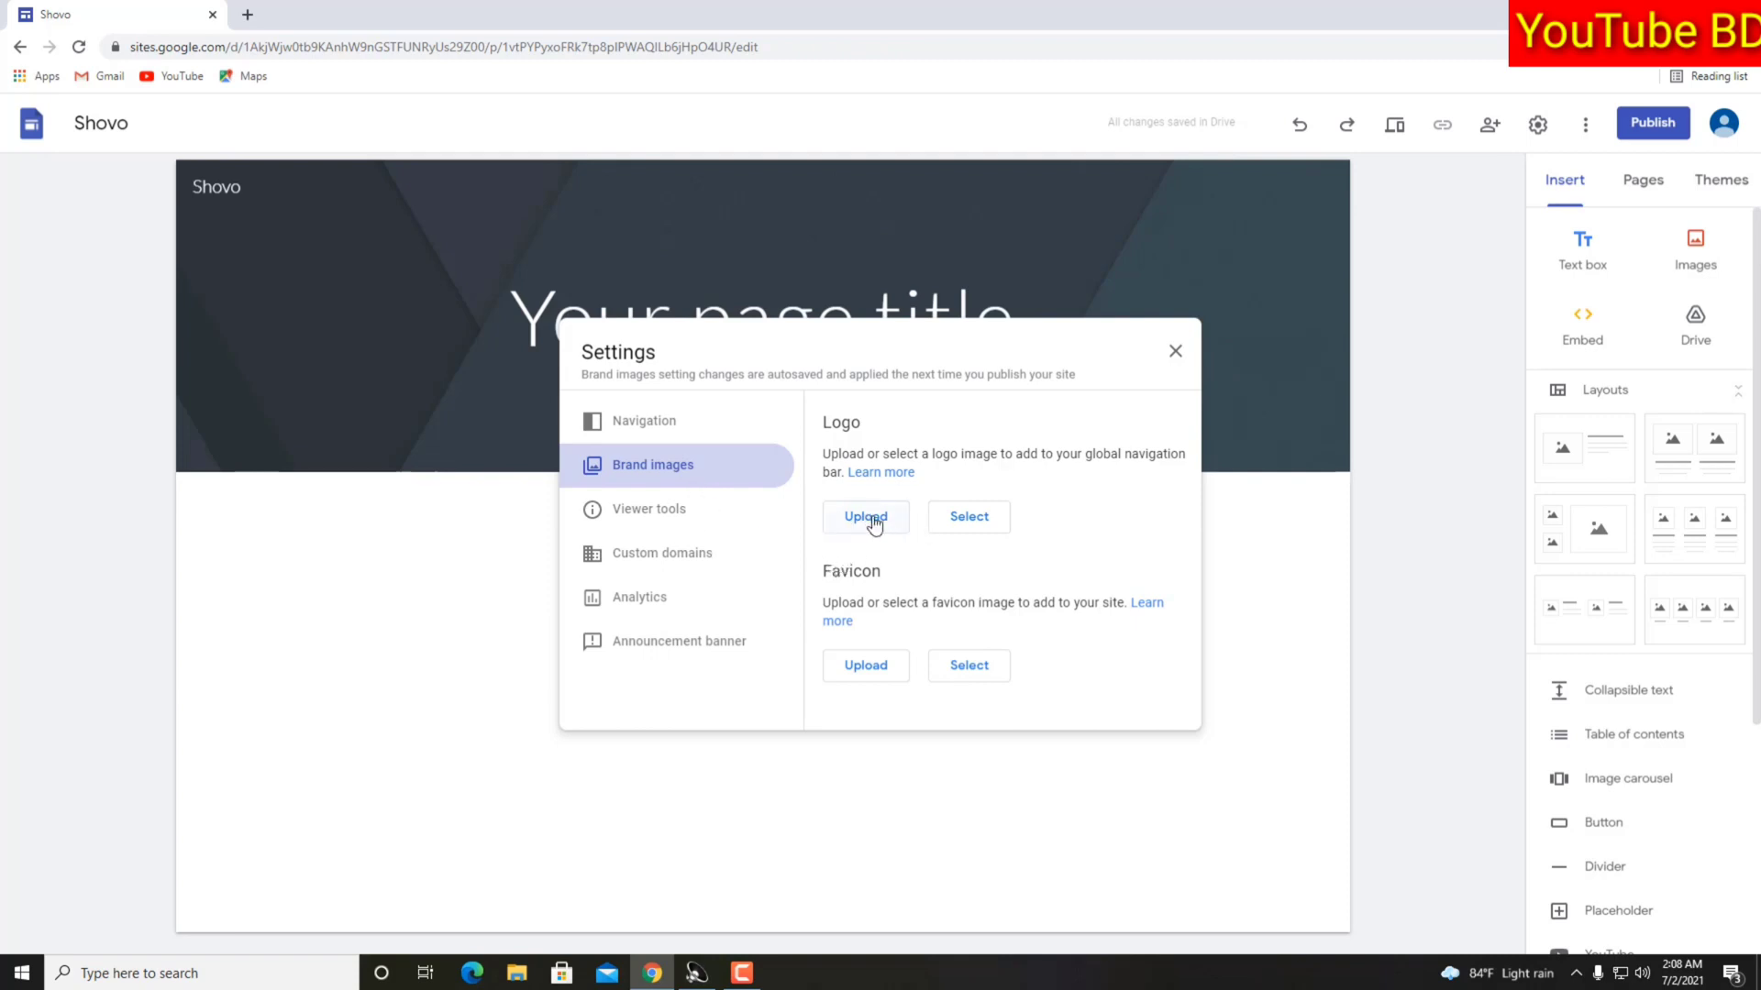
left_click(1170, 353)
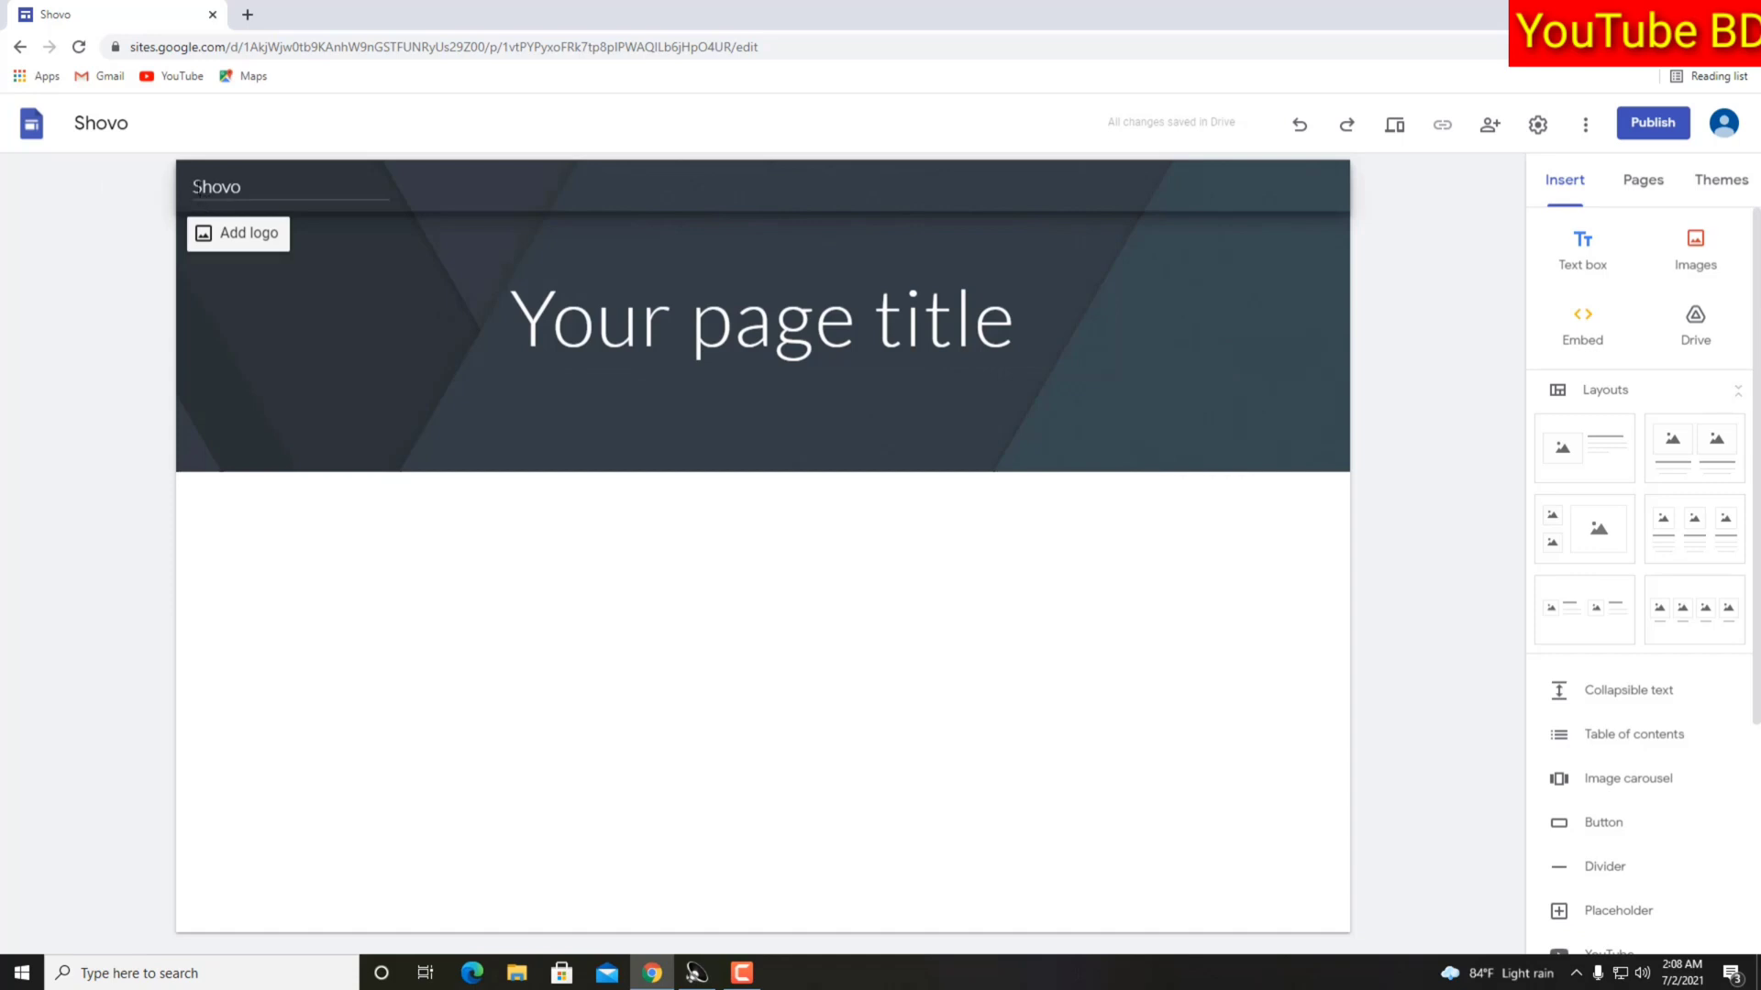
double_click(240, 186)
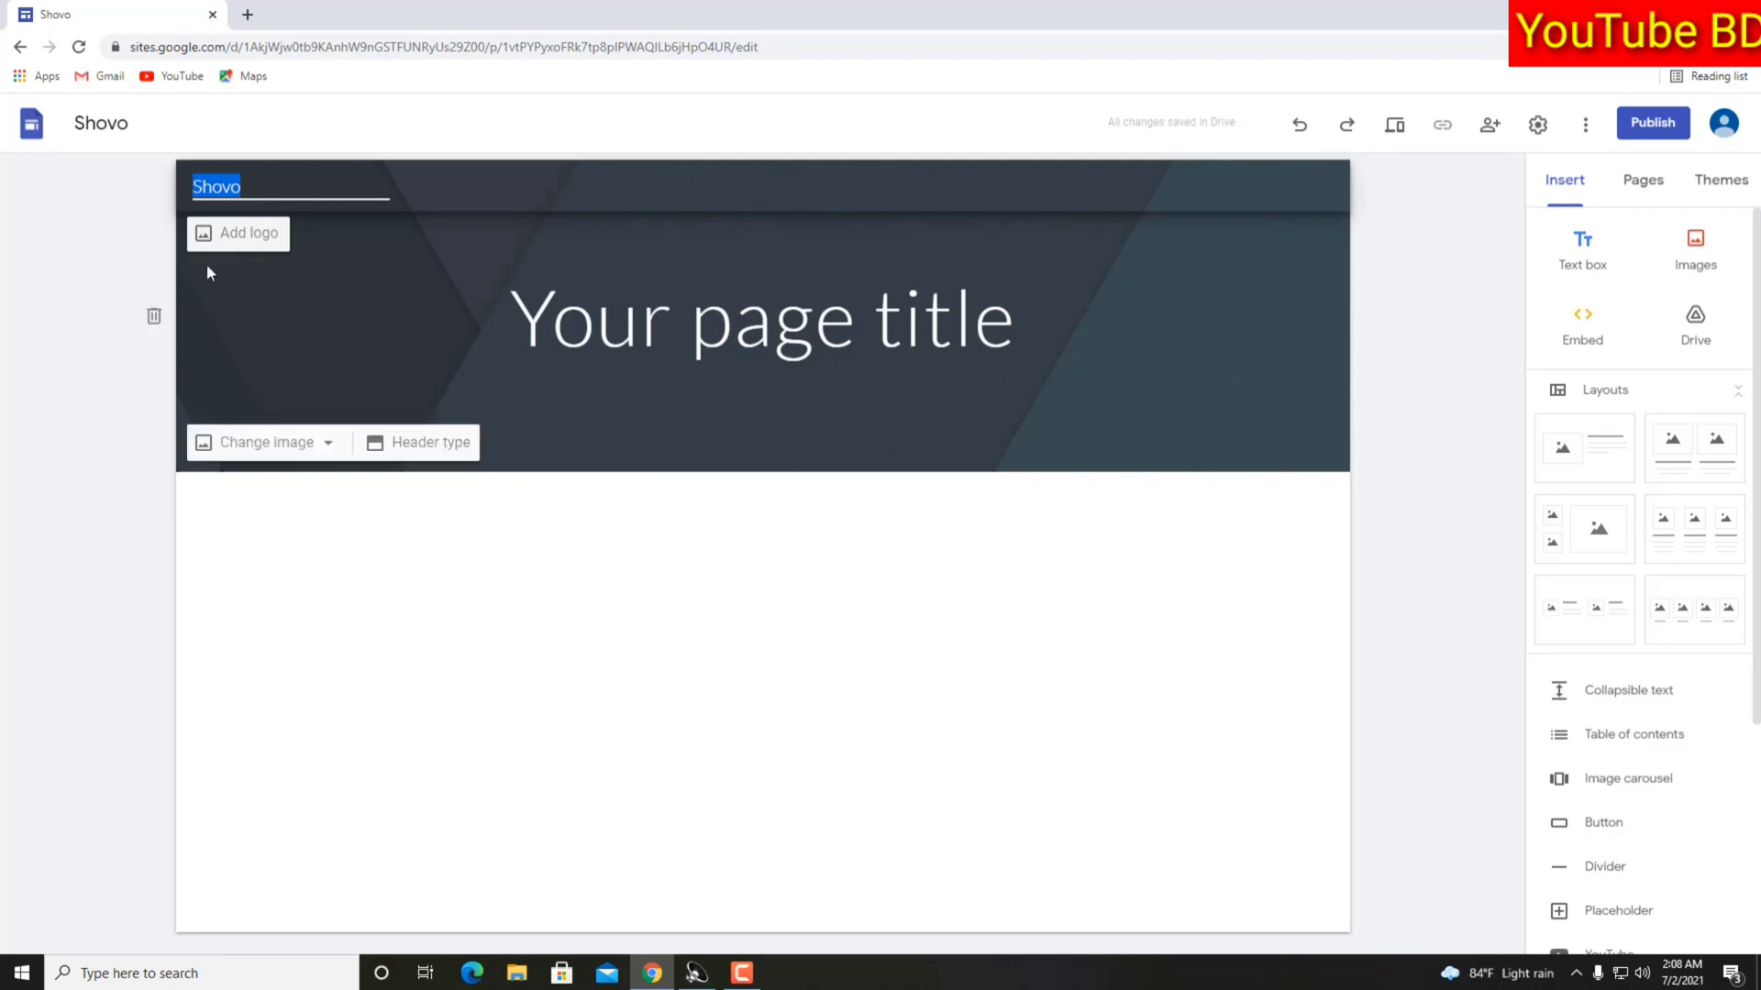
left_click(115, 126)
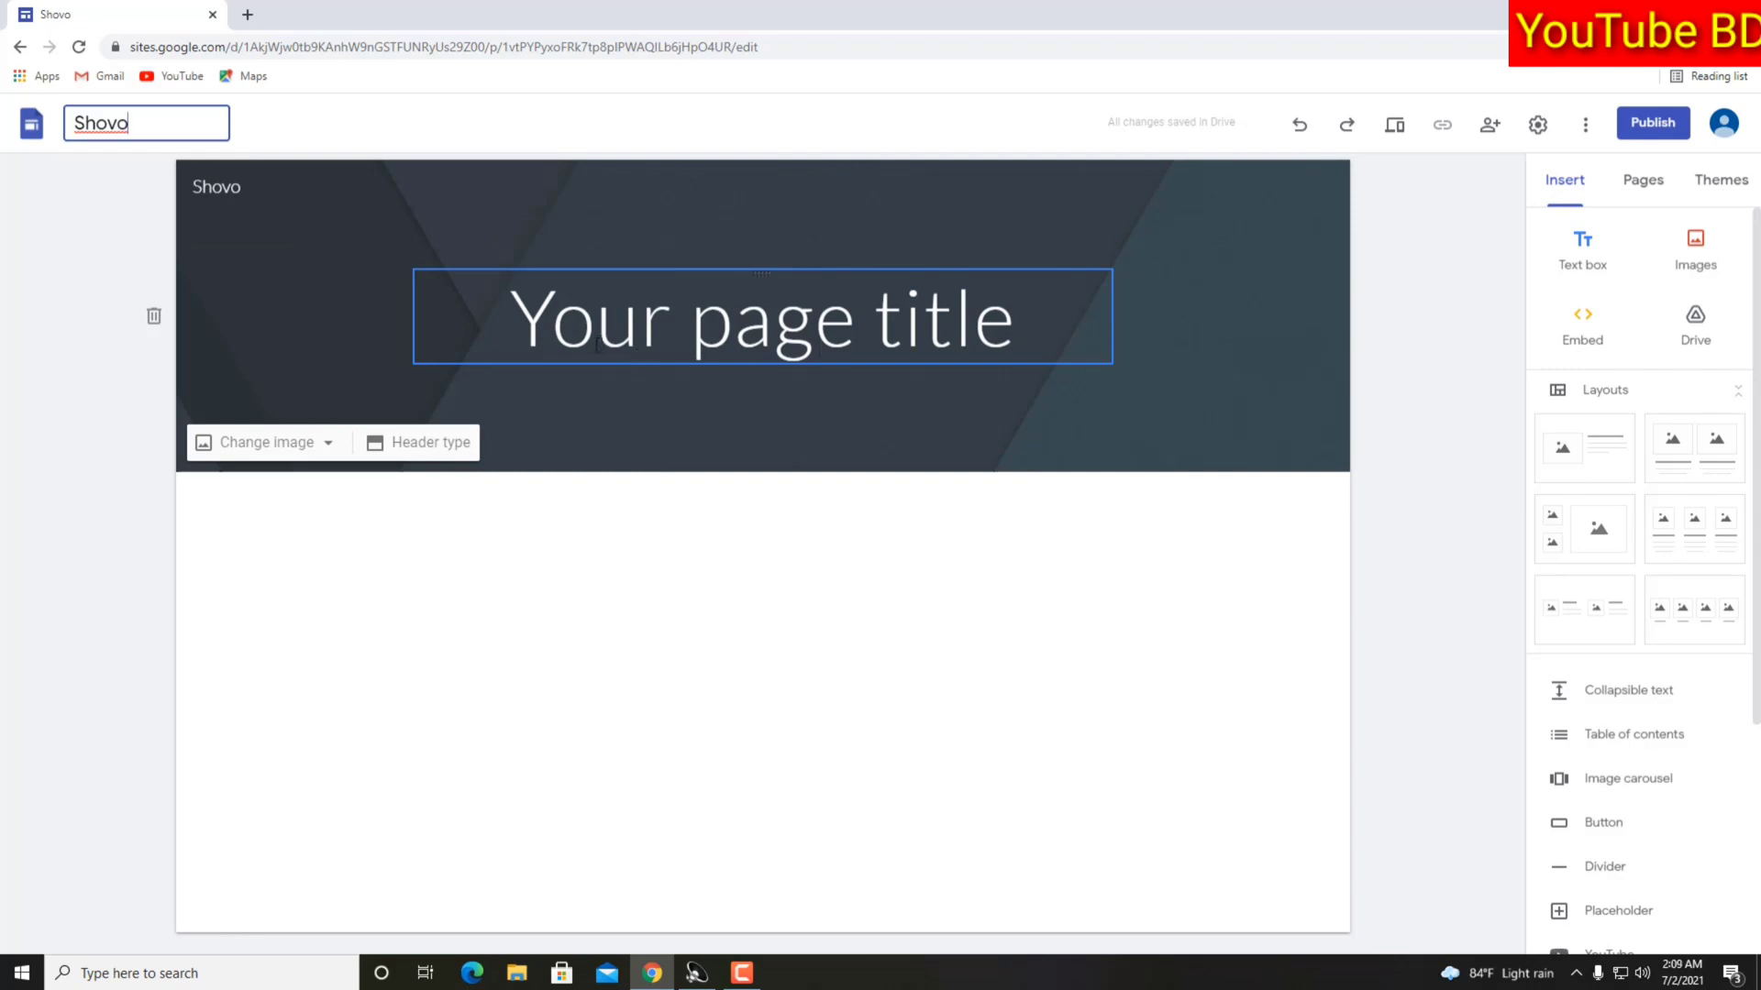
- Replace the placeholder page title with the copied text "[welcome to youtube bd channel]"
left_click(1056, 334)
key("BackSpace")
key("BackSpace")
key("BackSpace")
key("BackSpace")
key("BackSpace")
key("BackSpace")
key("BackSpace")
key("BackSpace")
key("BackSpace")
key("BackSpace")
key("BackSpace")
key("BackSpace")
key("BackSpace")
key("BackSpace")
key("BackSpace")
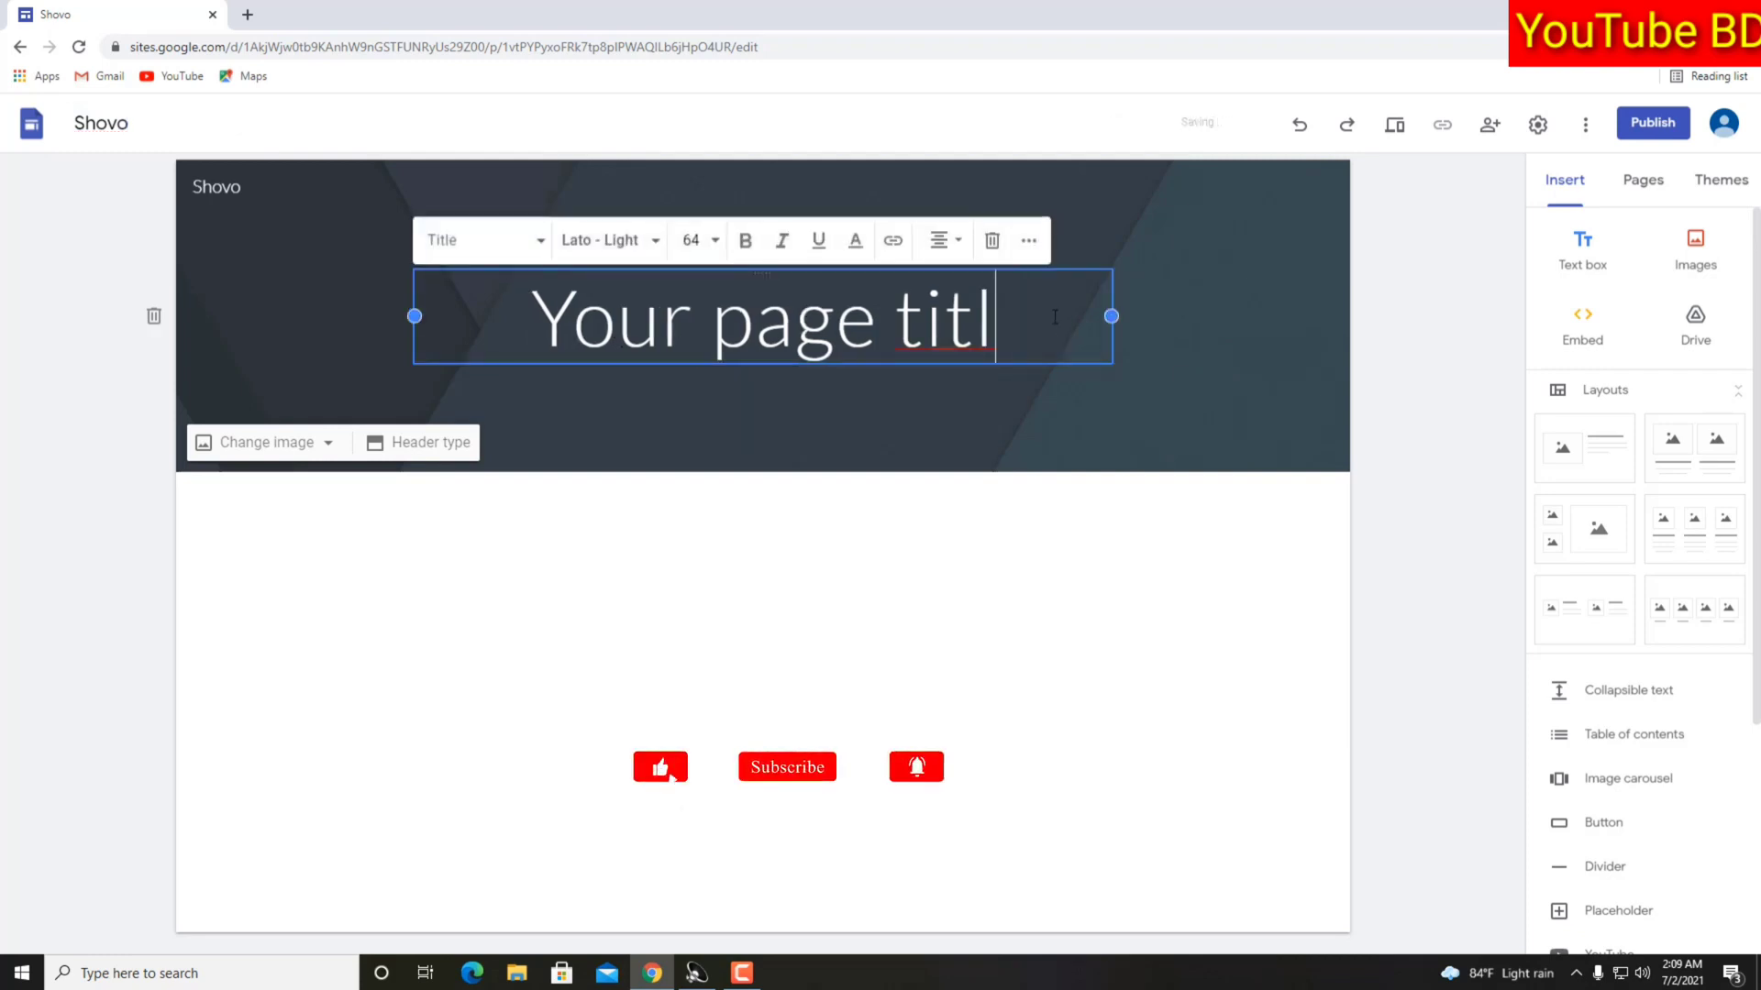
right_click(813, 321)
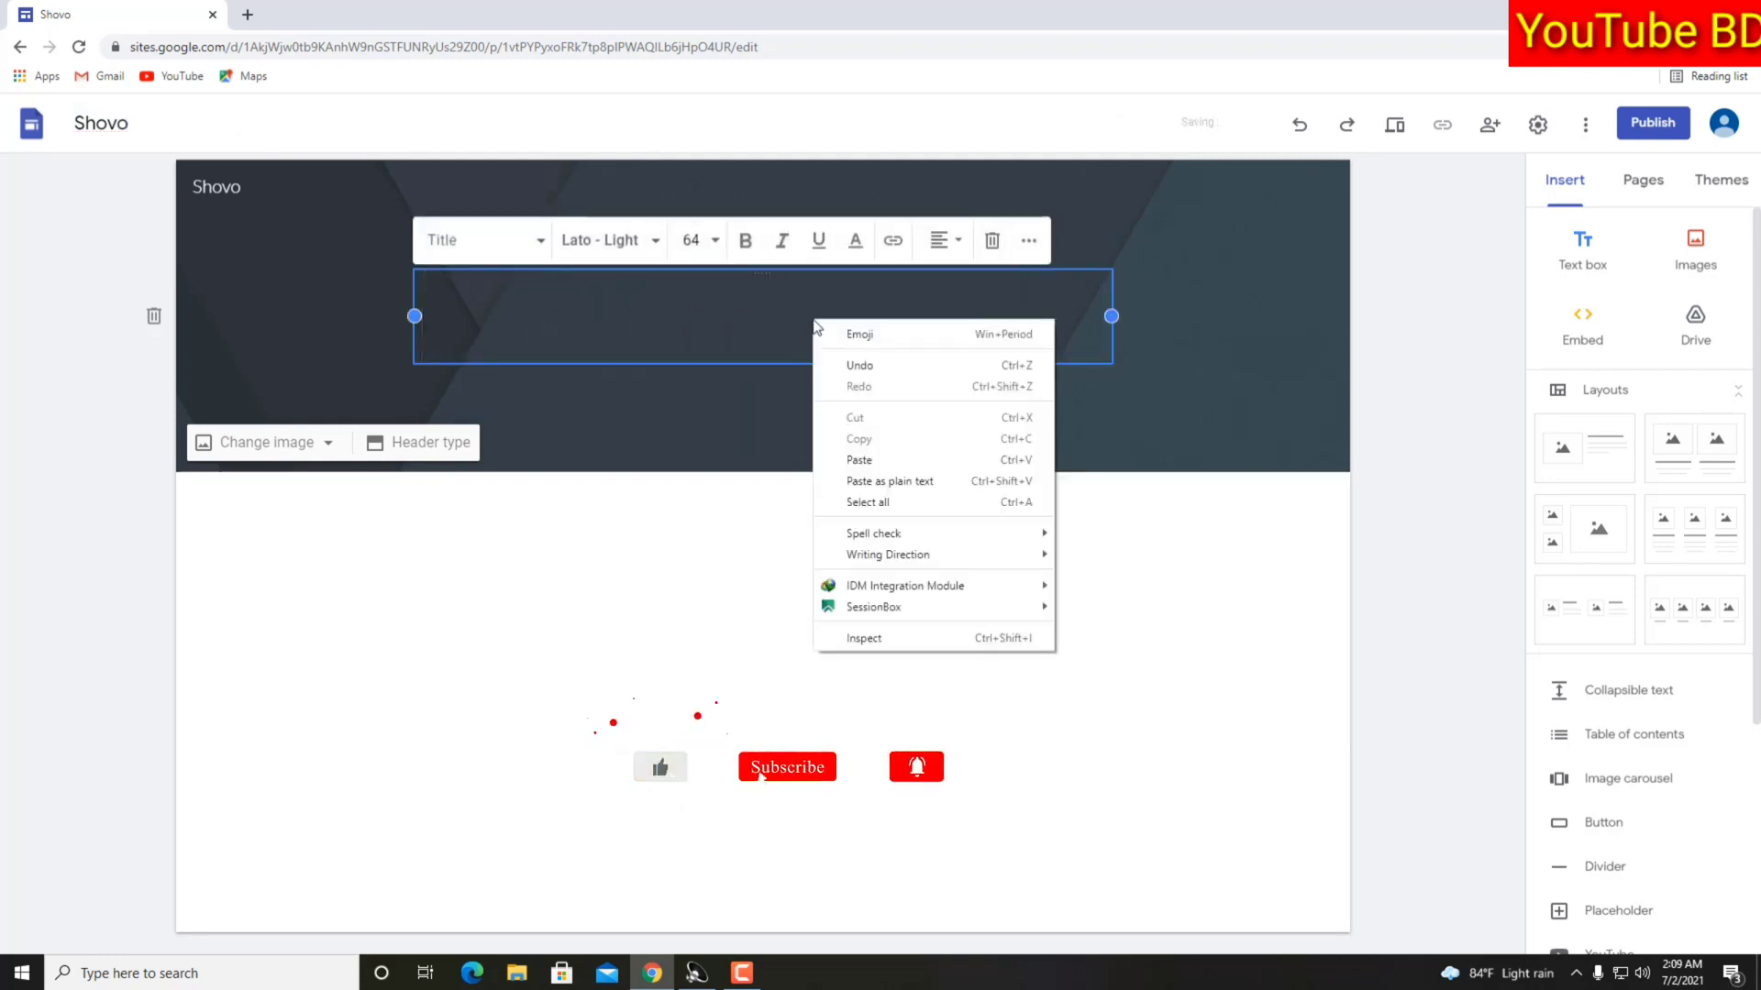
left_click(883, 451)
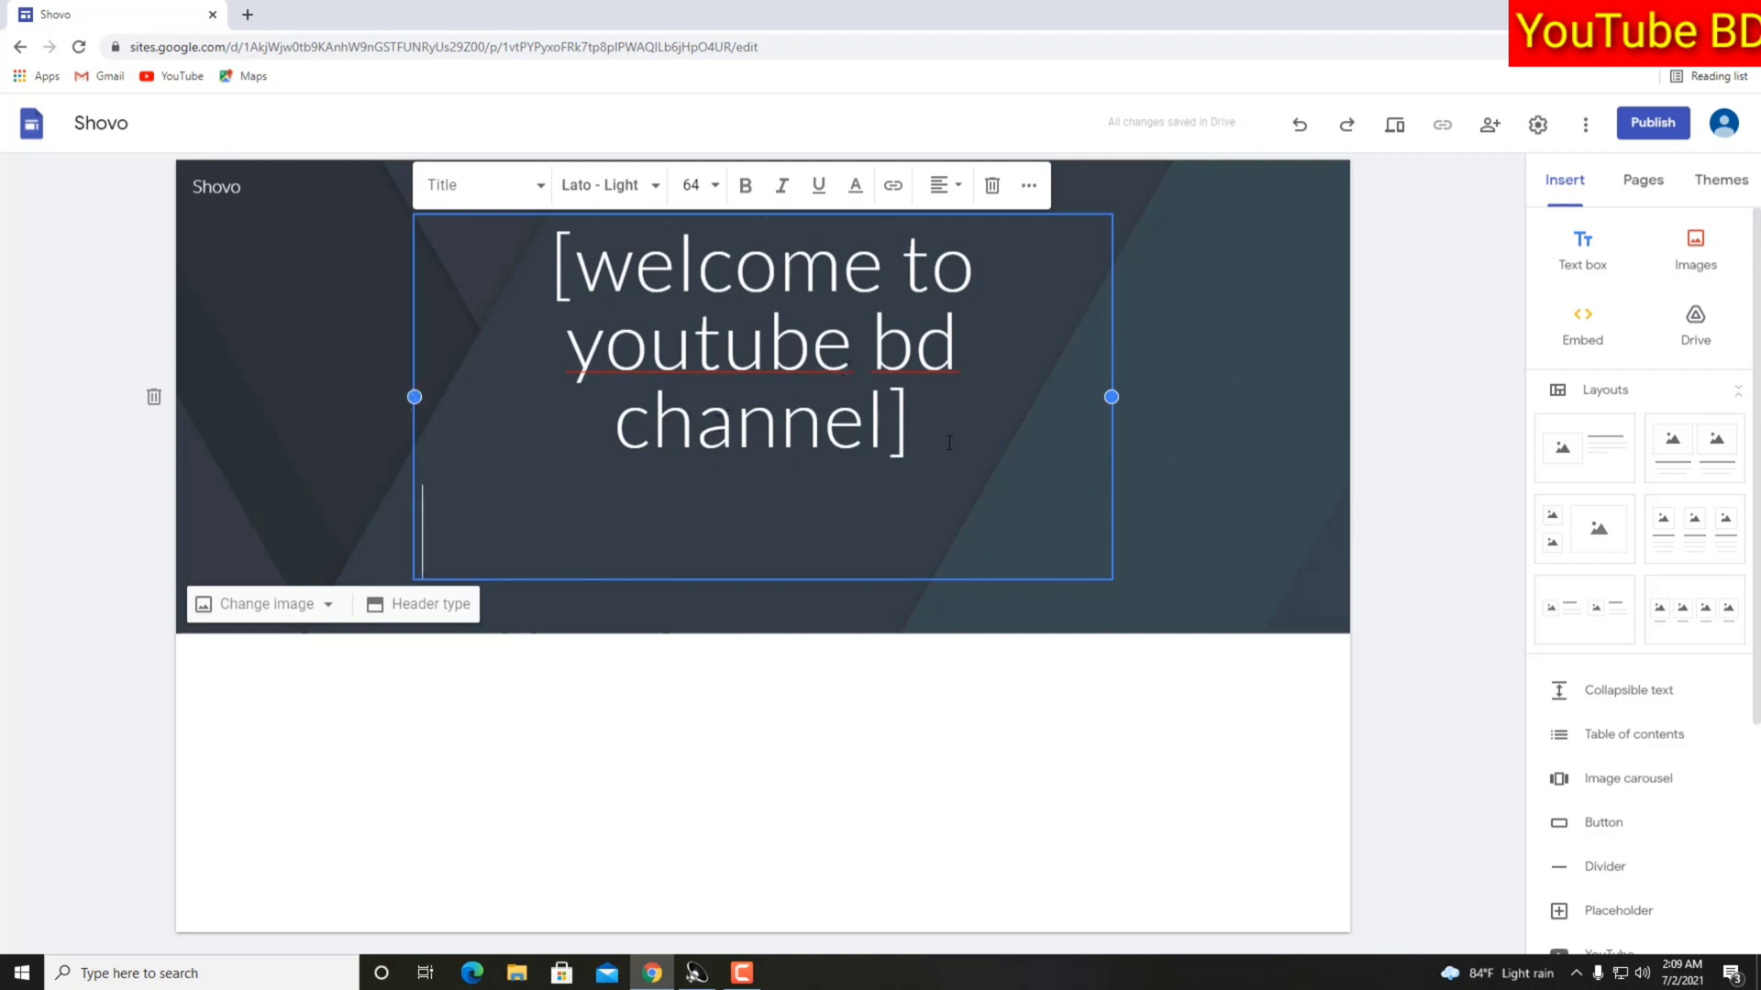
- Widen the page title's text box on both sides, almost to the header's edges
left_click_drag(1130, 396, 1550, 444)
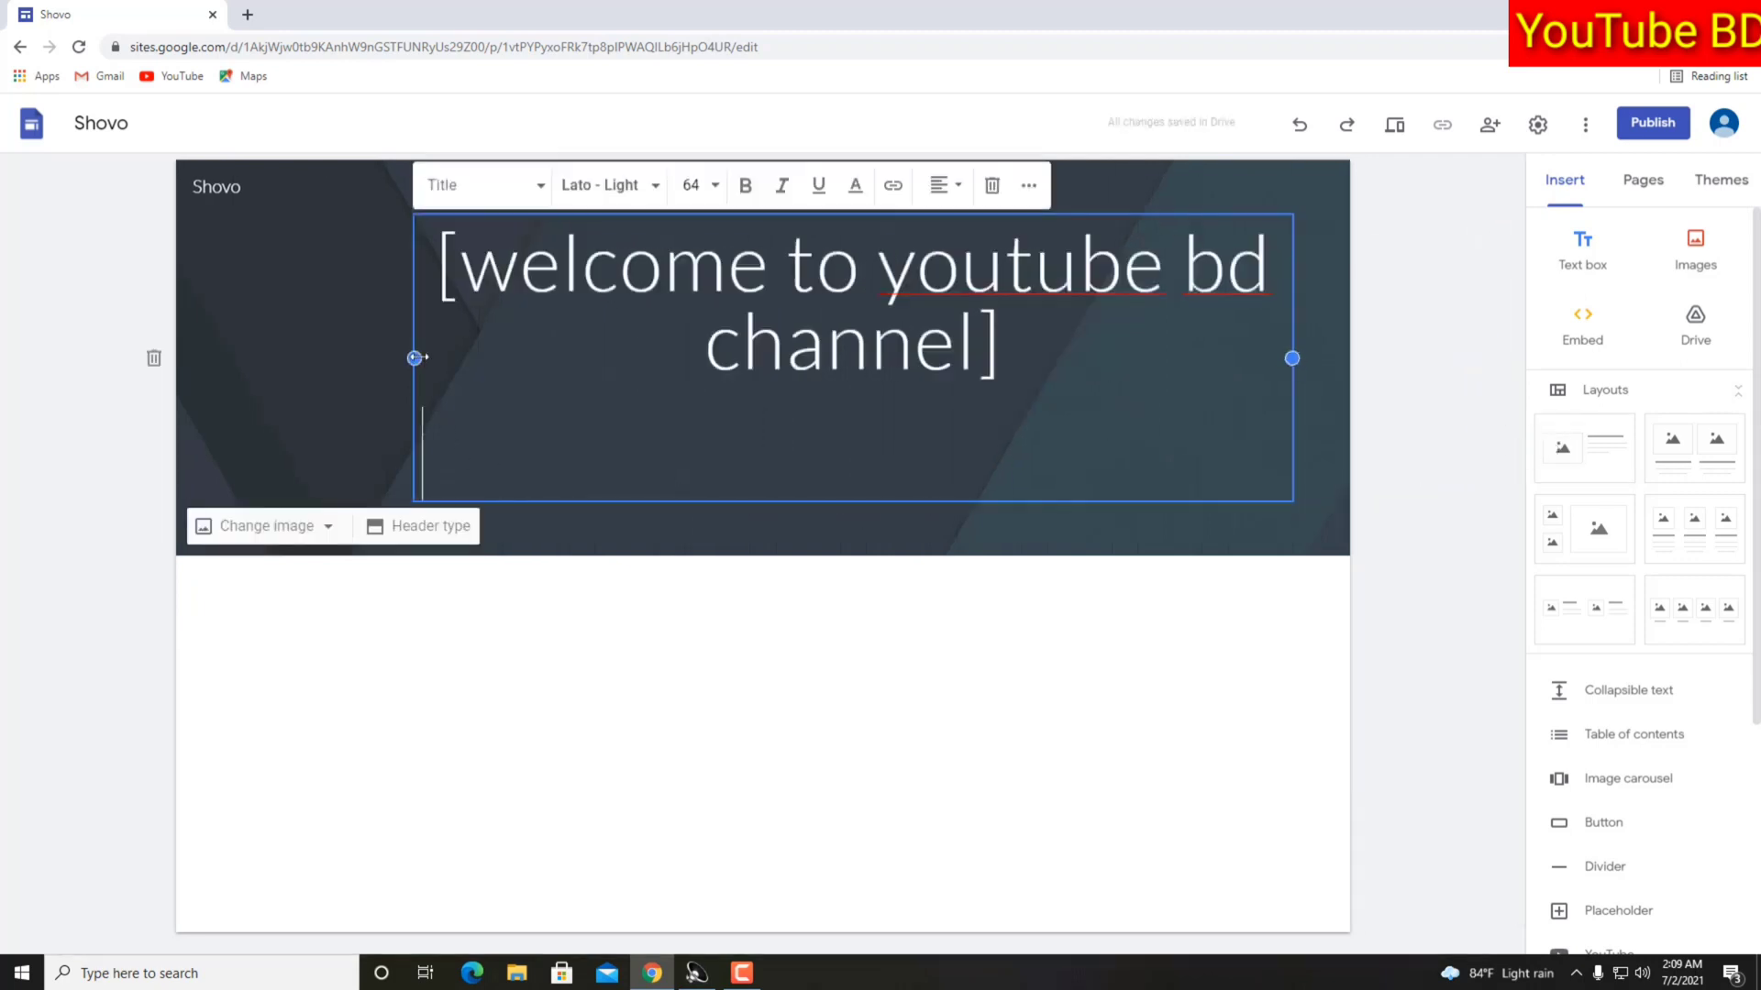
left_click_drag(415, 358, 19, 456)
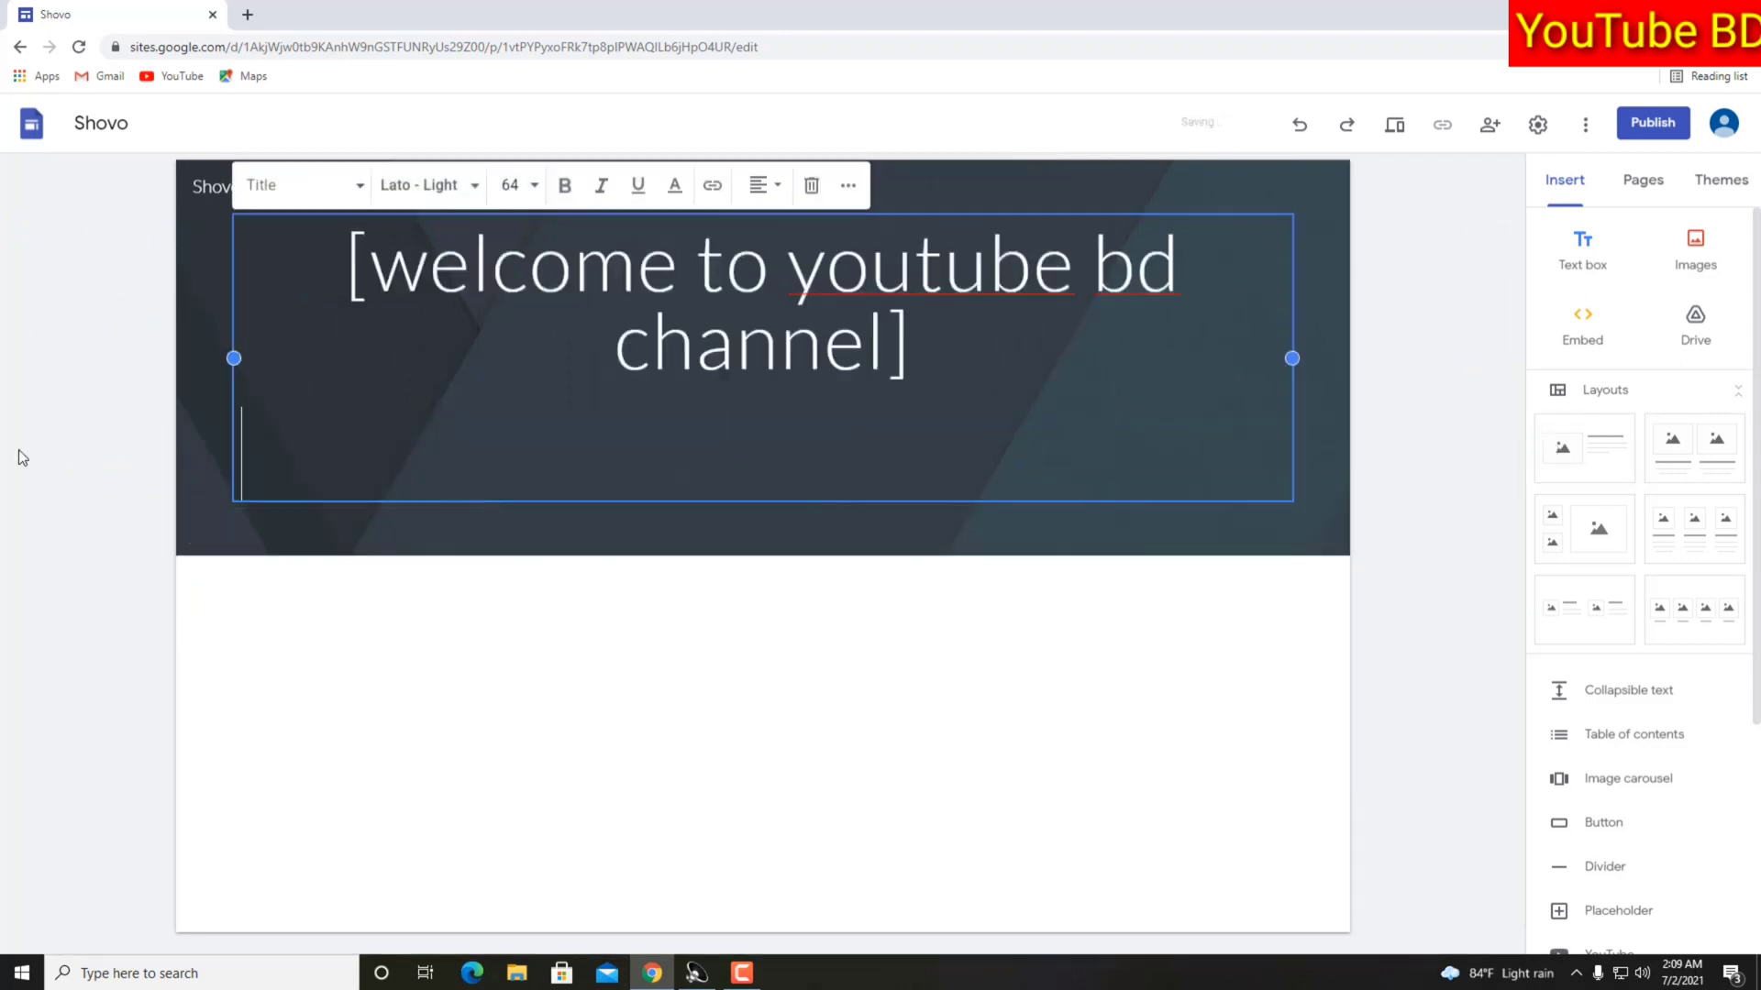
left_click_drag(230, 357, 134, 358)
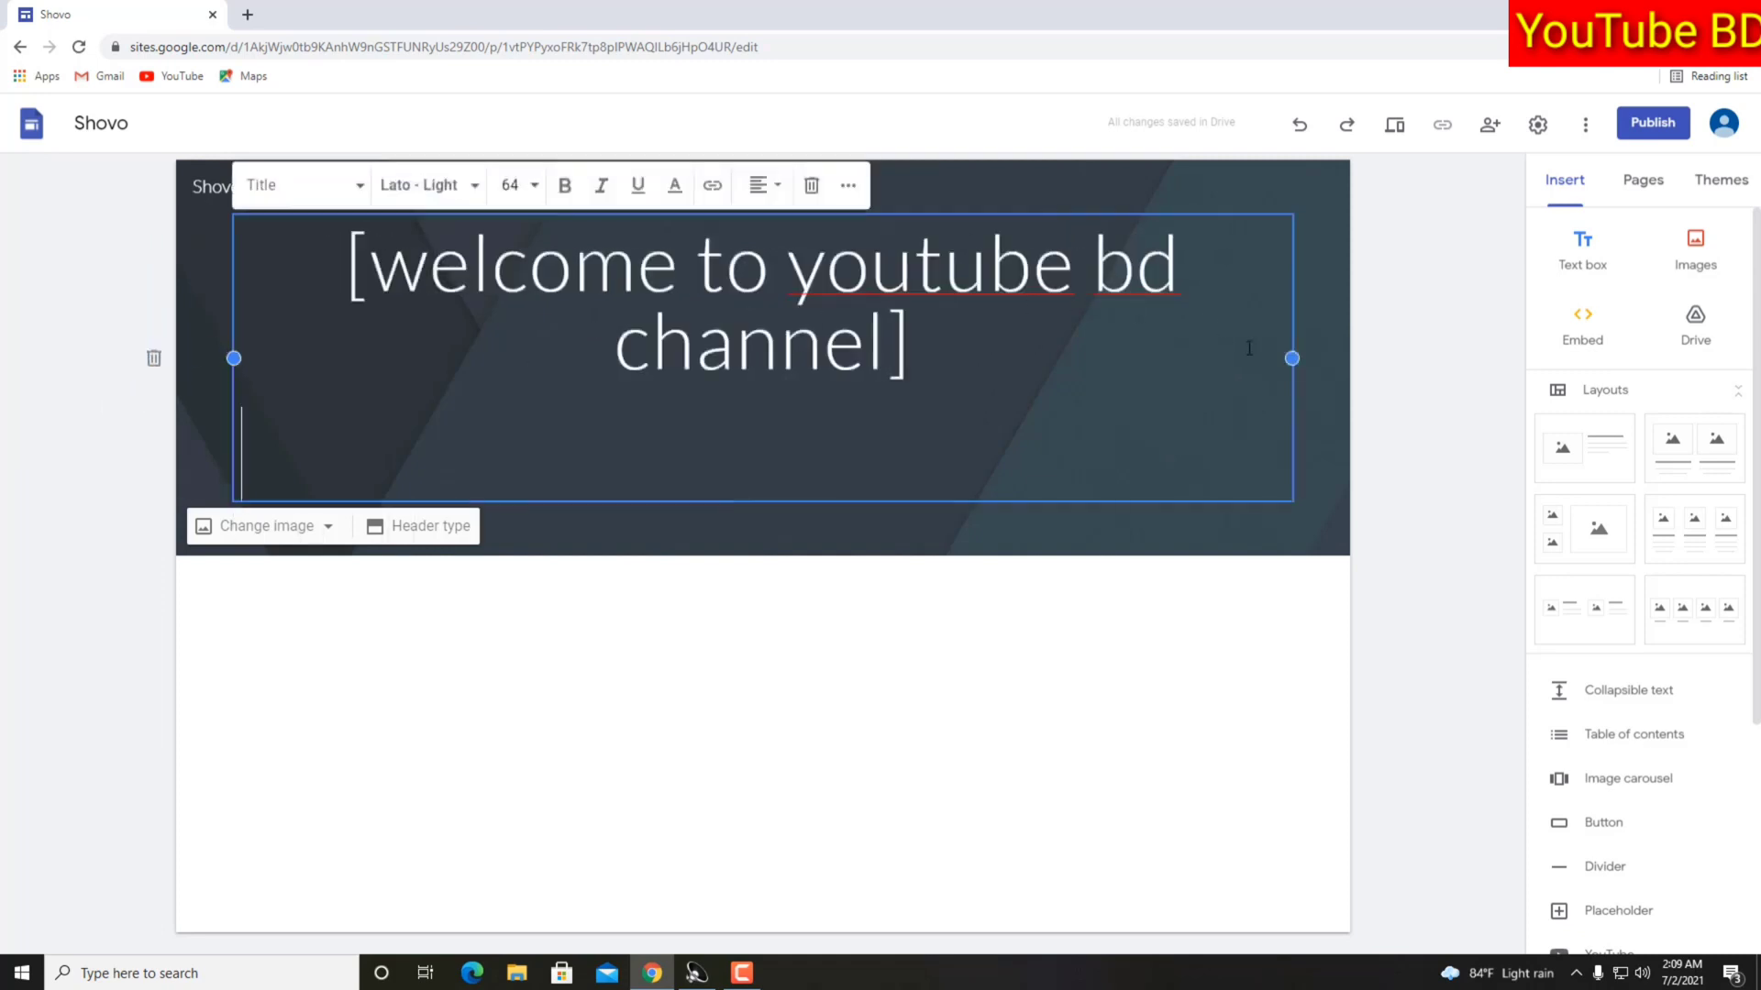
left_click_drag(1289, 358, 1396, 373)
left_click_drag(233, 357, 162, 388)
left_click_drag(1293, 359, 1667, 330)
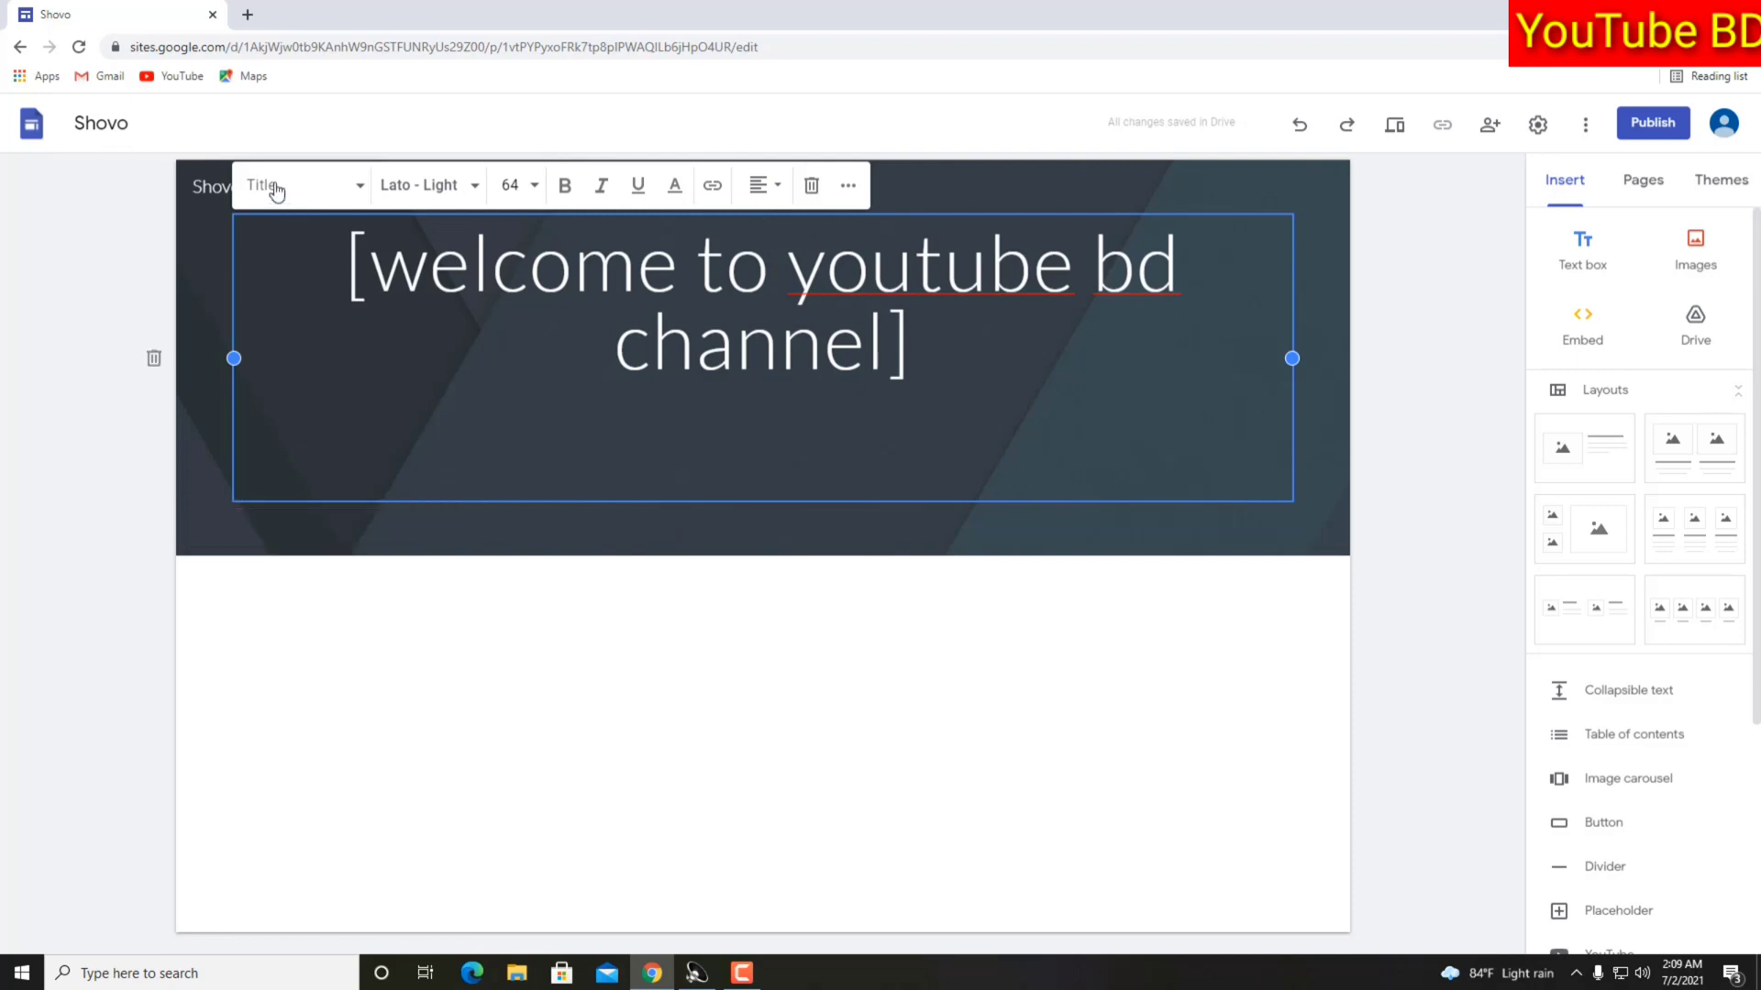
- Try the Heading, Subheading and Small text styles on the empty line below the page title
left_click(330, 188)
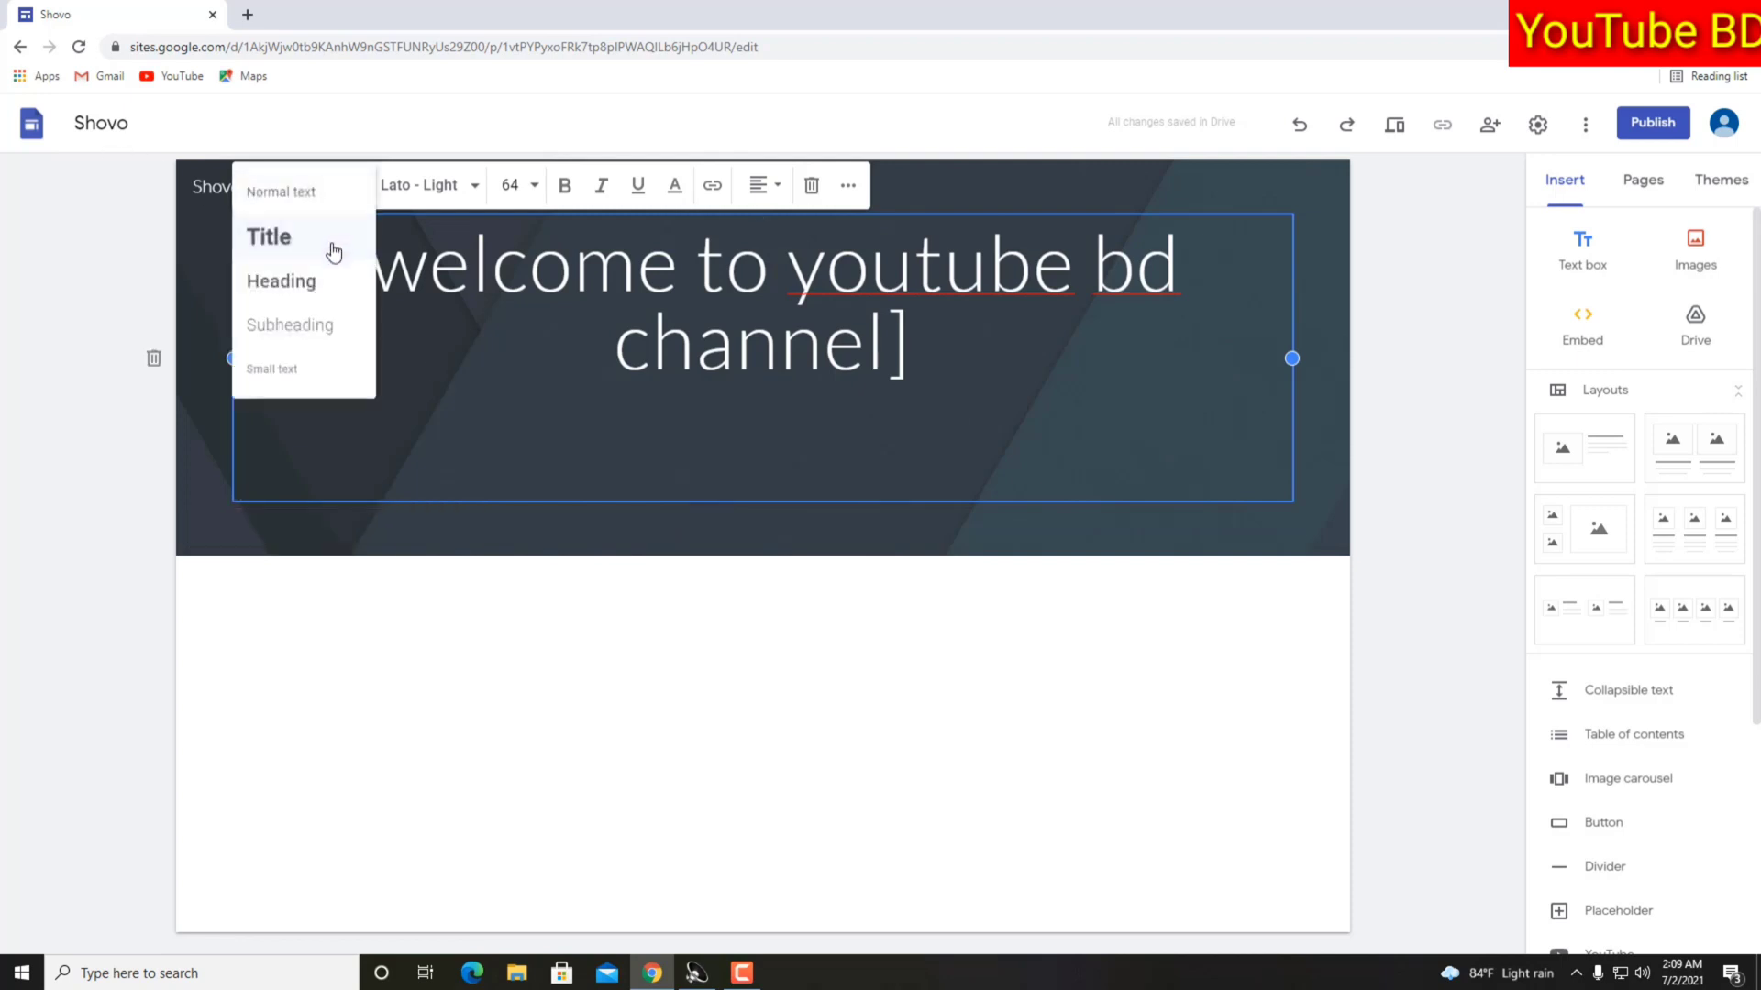
left_click(315, 288)
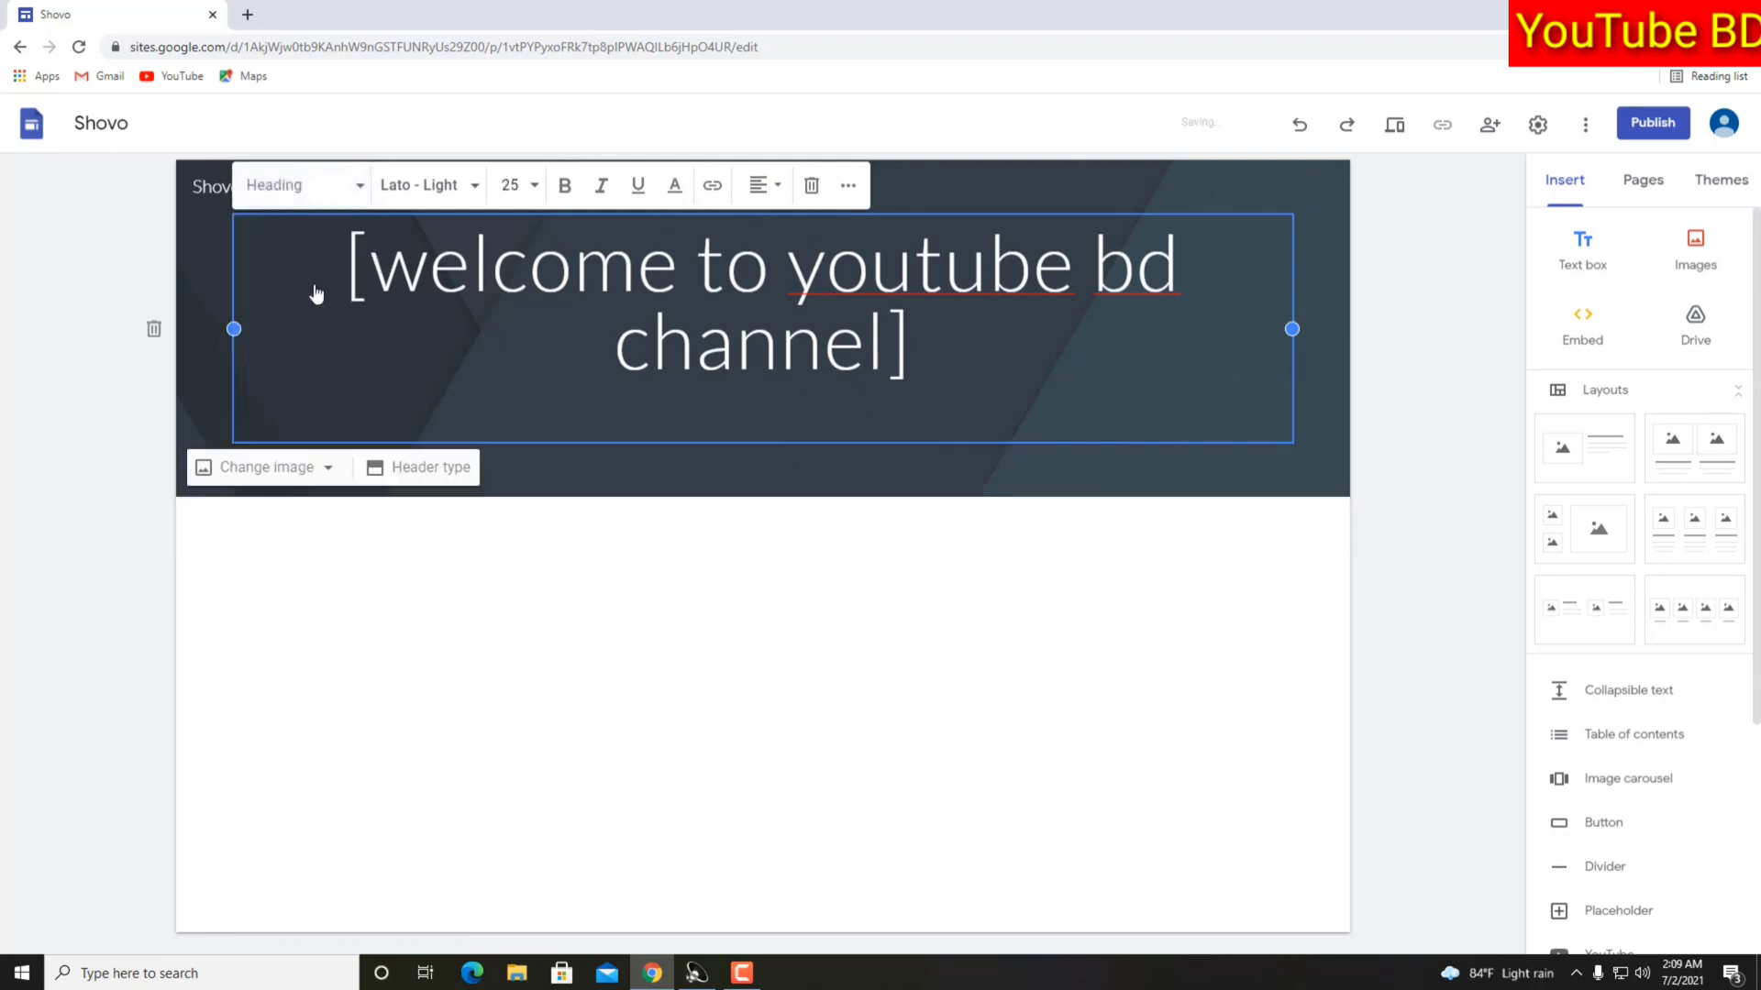
left_click(354, 184)
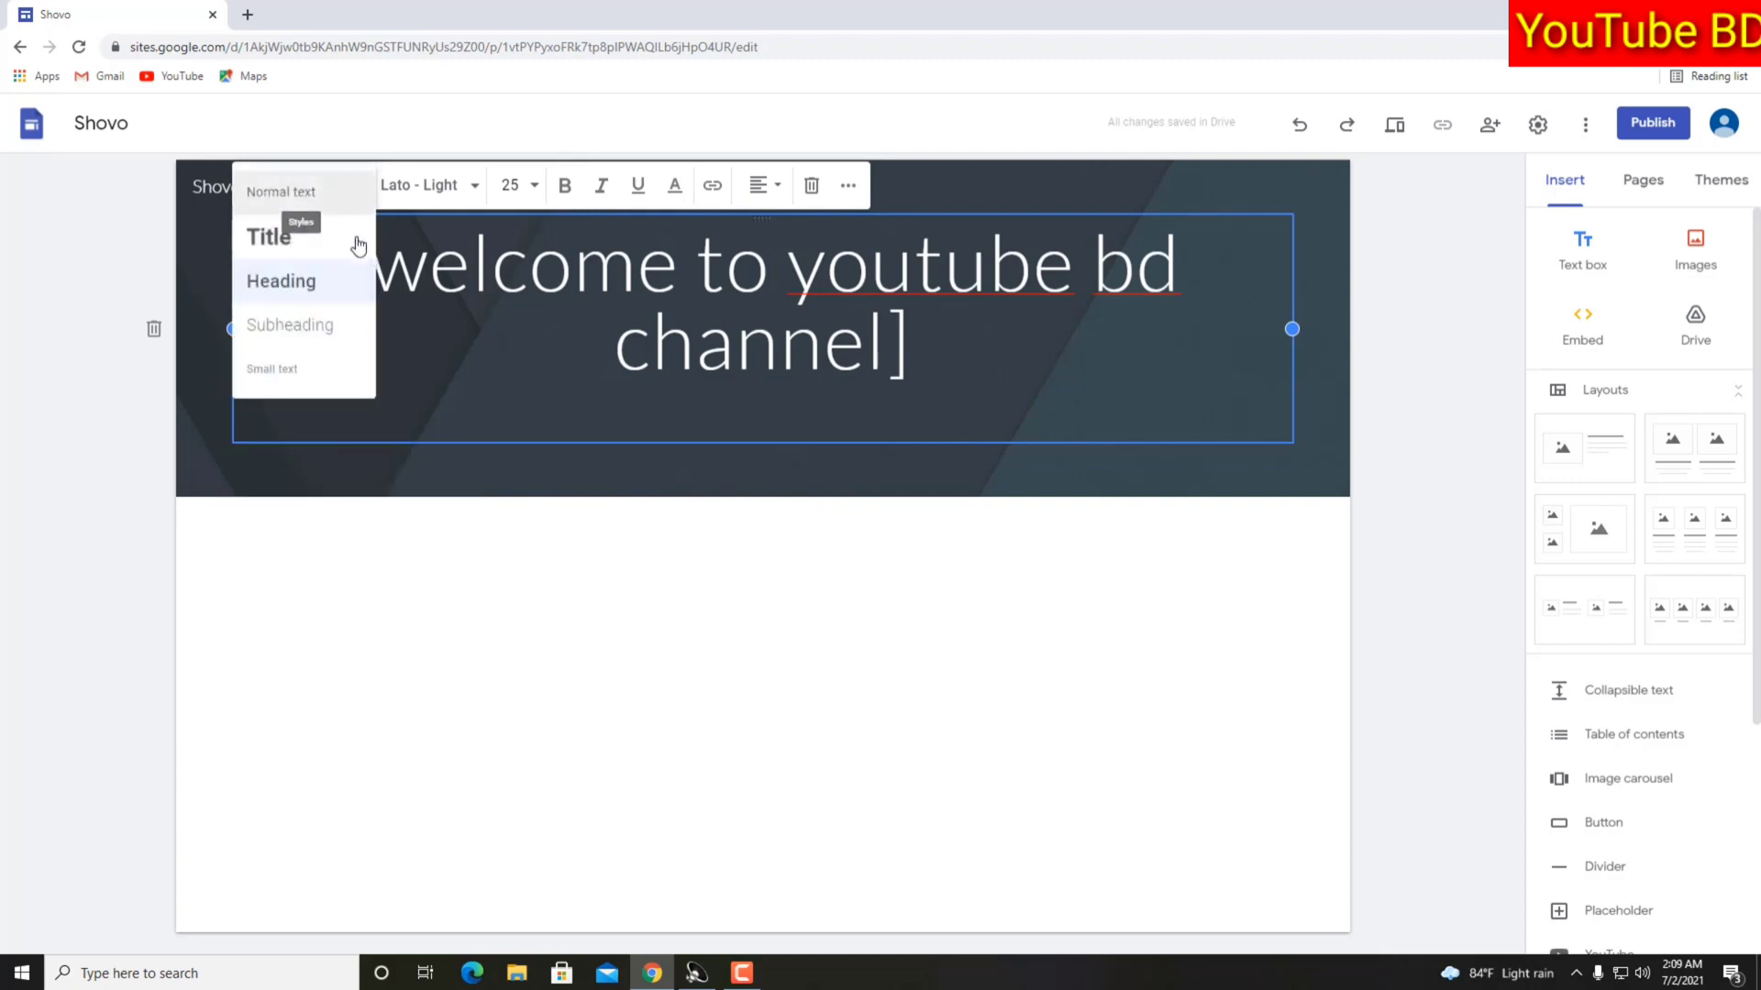
left_click(344, 332)
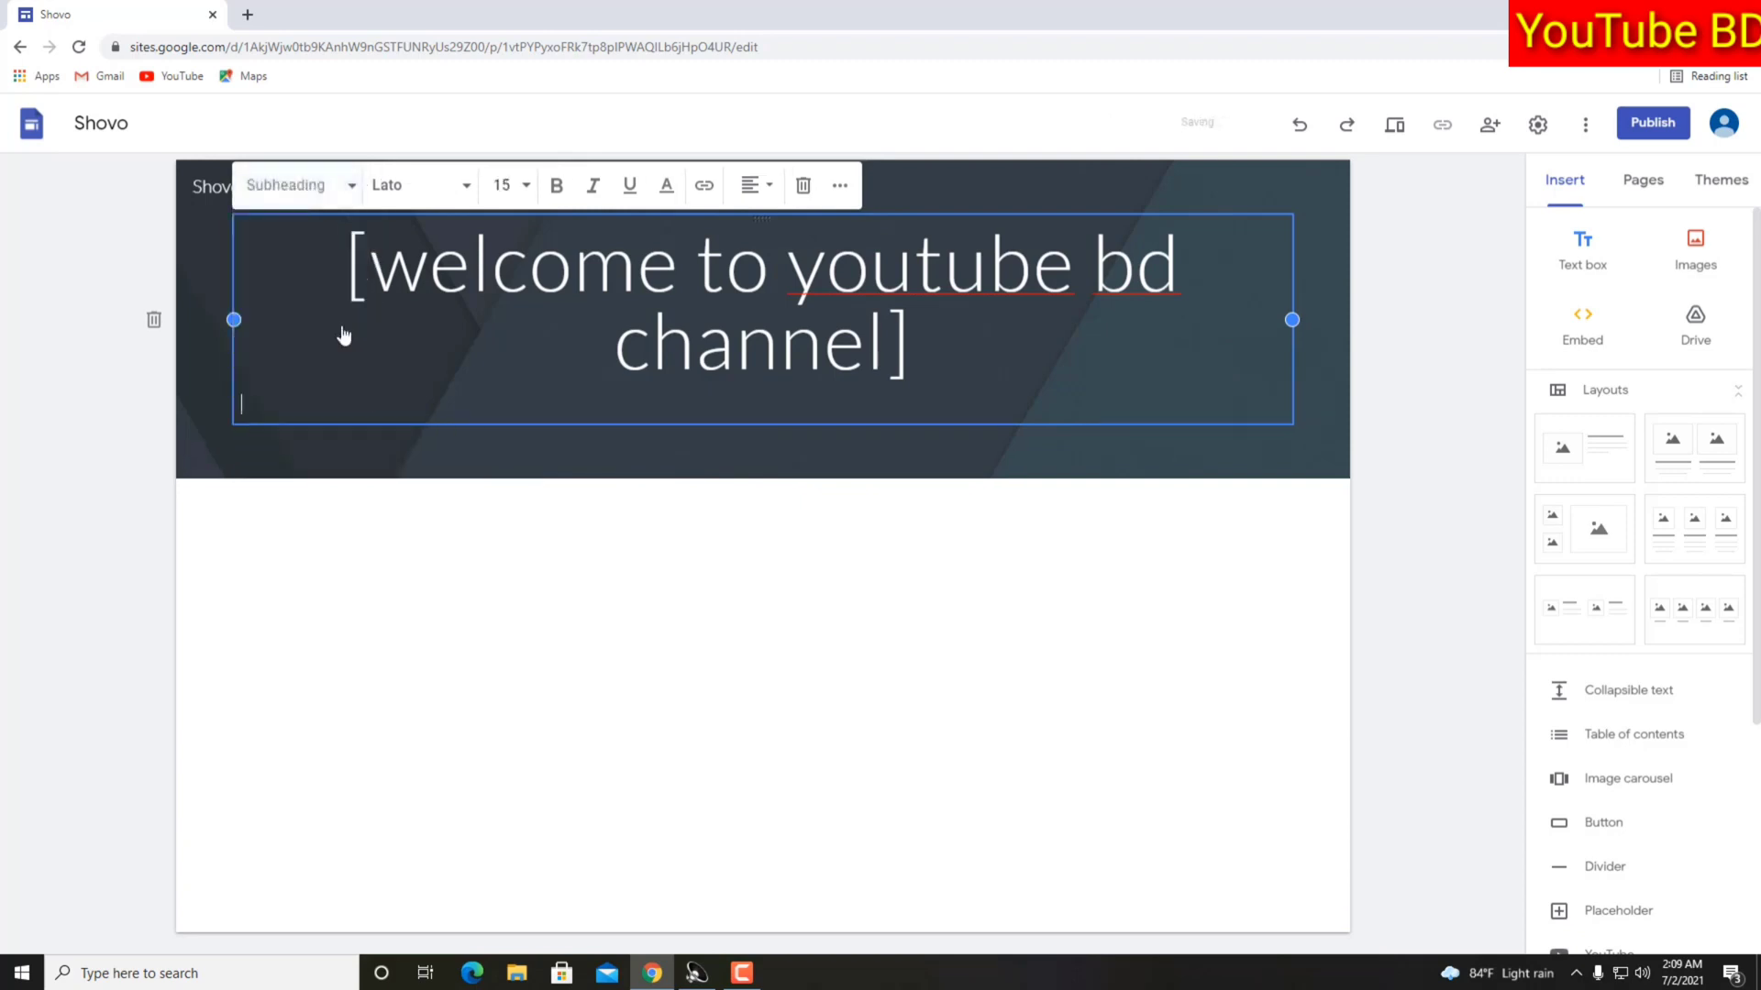
left_click(346, 184)
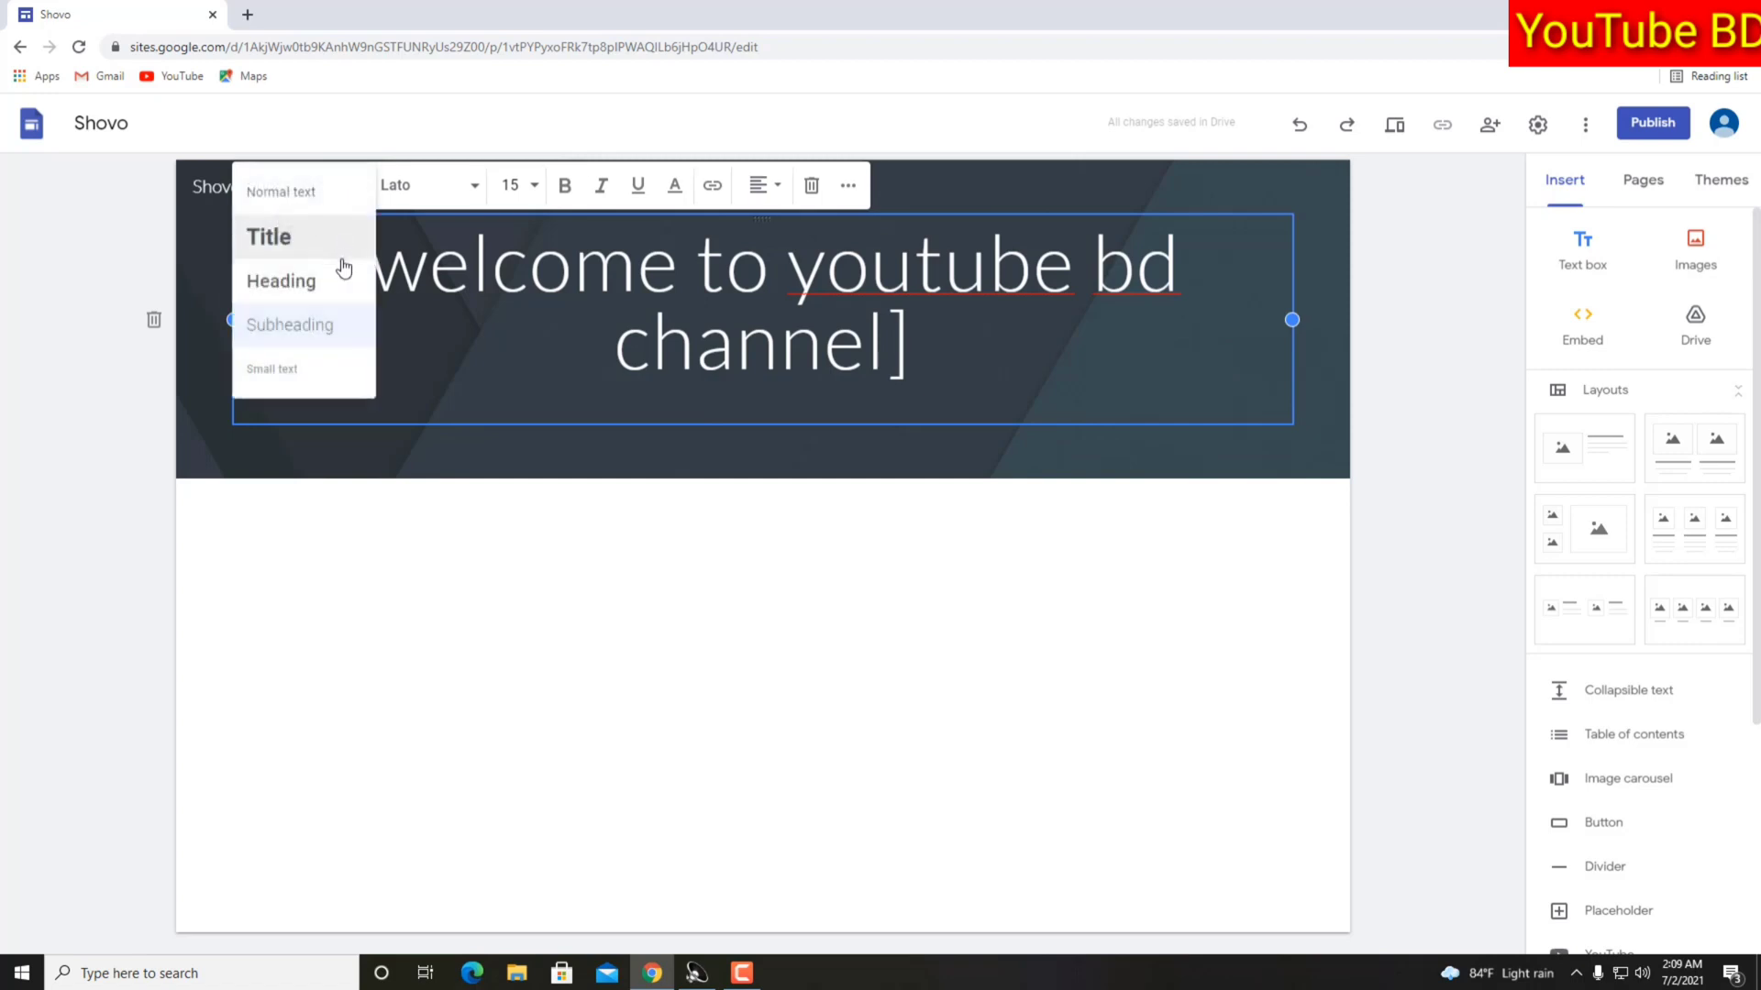
left_click(333, 371)
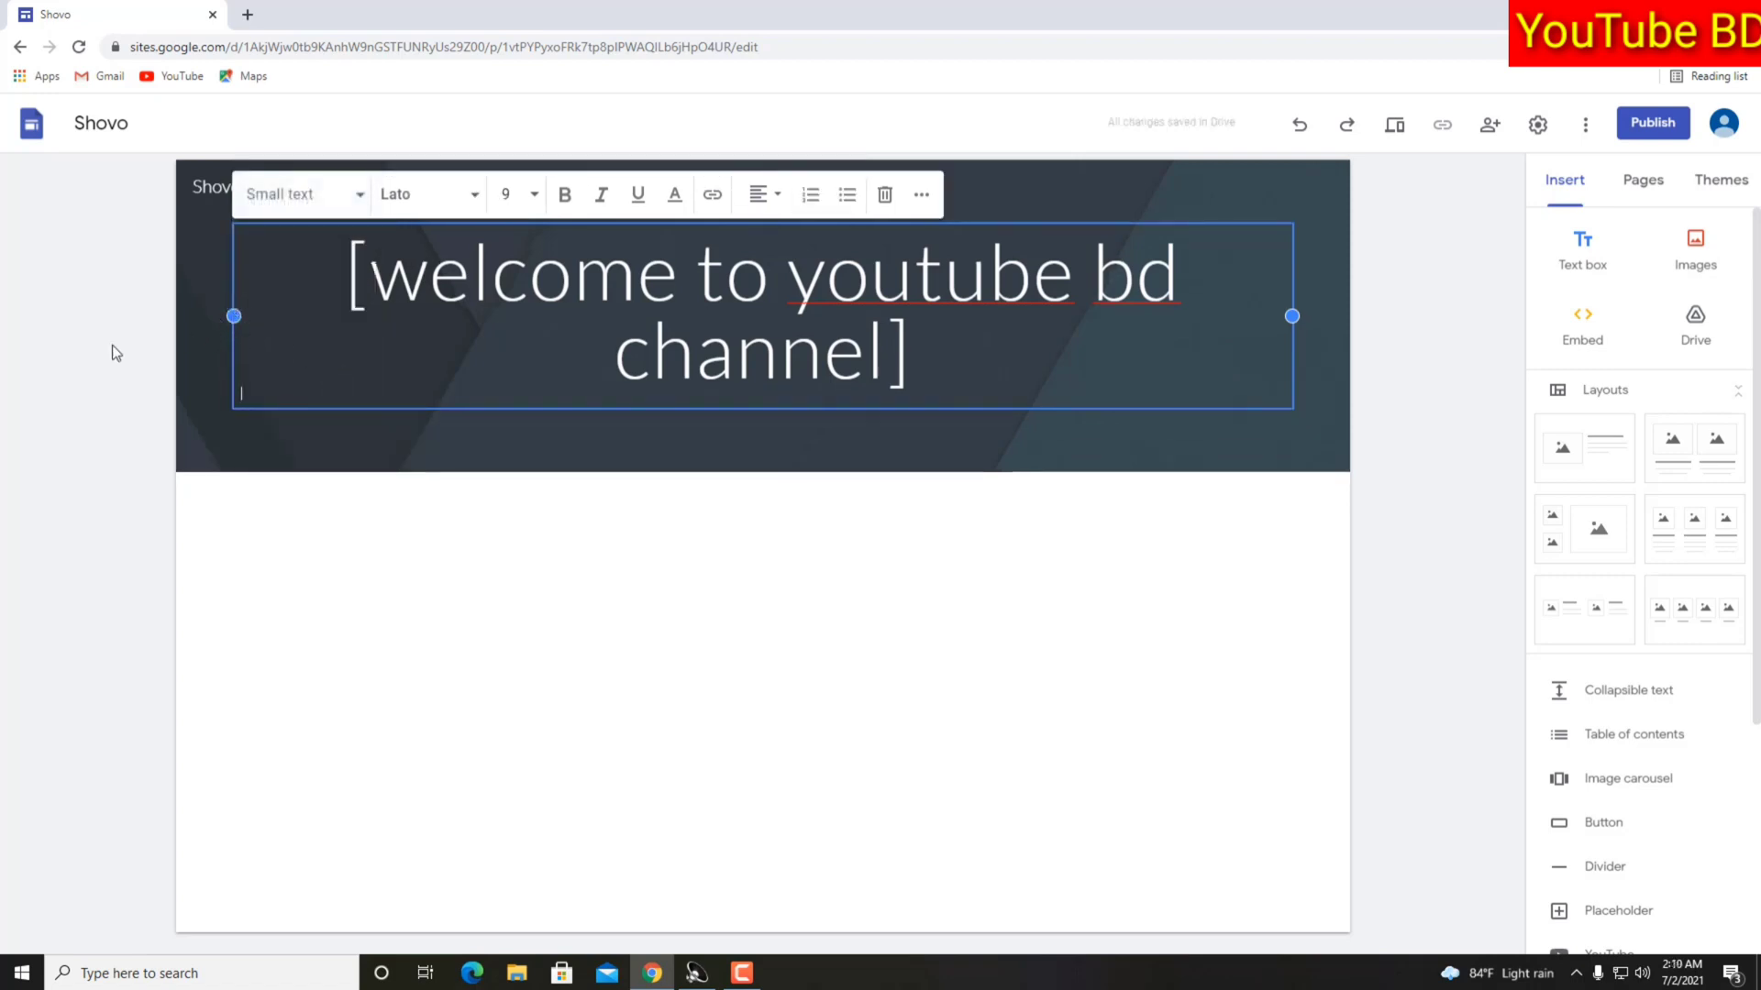
- Try right, centre and left alignment on the empty line below the page title
left_click(761, 196)
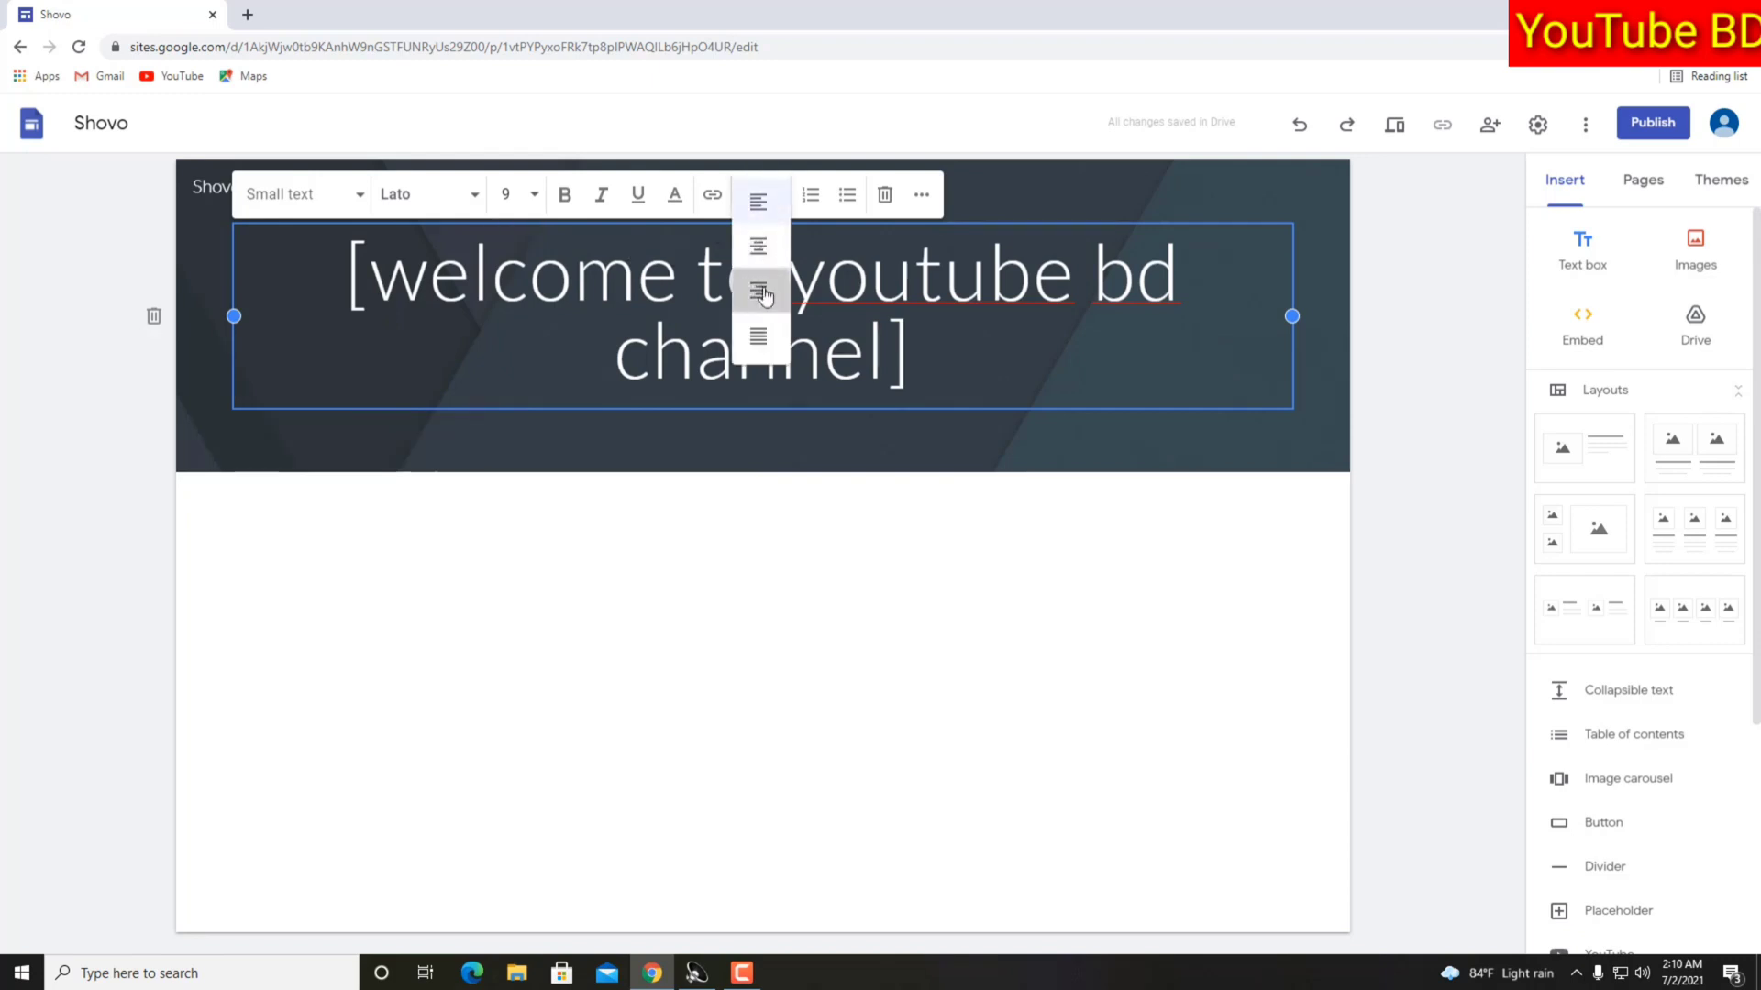
left_click(765, 292)
left_click(759, 195)
left_click(762, 257)
left_click(763, 203)
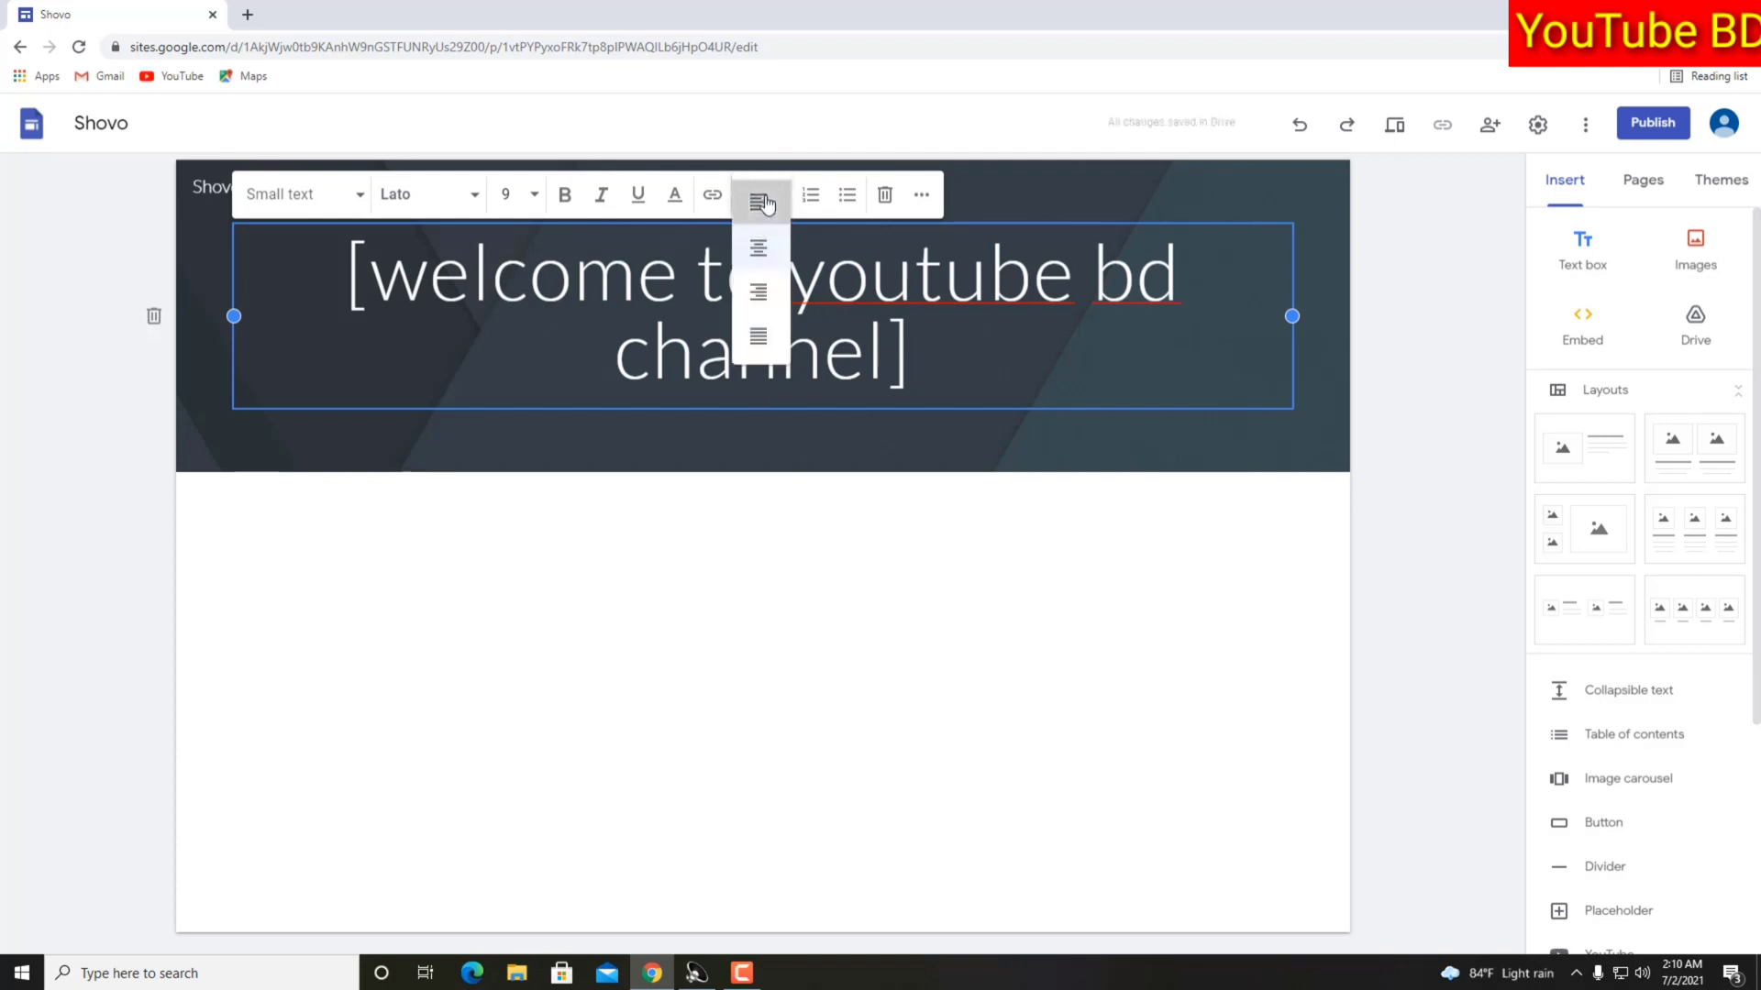
left_click(760, 223)
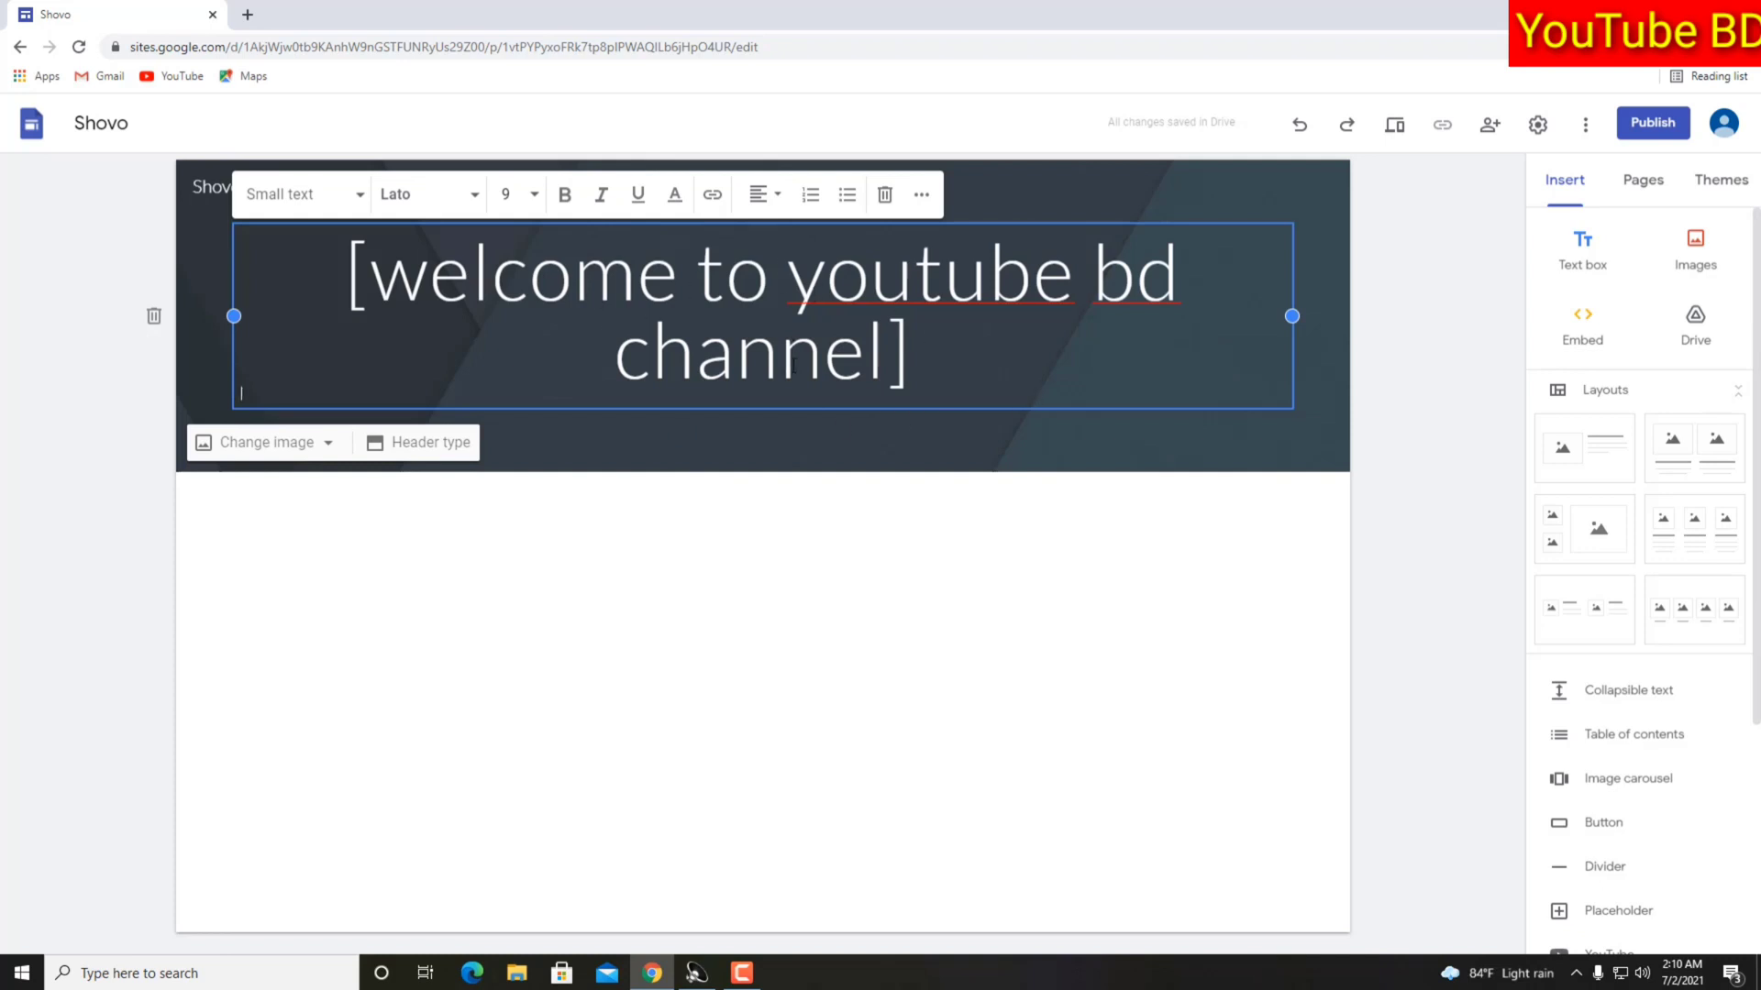
- Delete the empty line and the word "channel]" so the page title reads "[welcome to youtube bd"
key("BackSpace")
key("BackSpace")
key("BackSpace")
key("BackSpace")
key("BackSpace")
key("BackSpace")
key("BackSpace")
key("BackSpace")
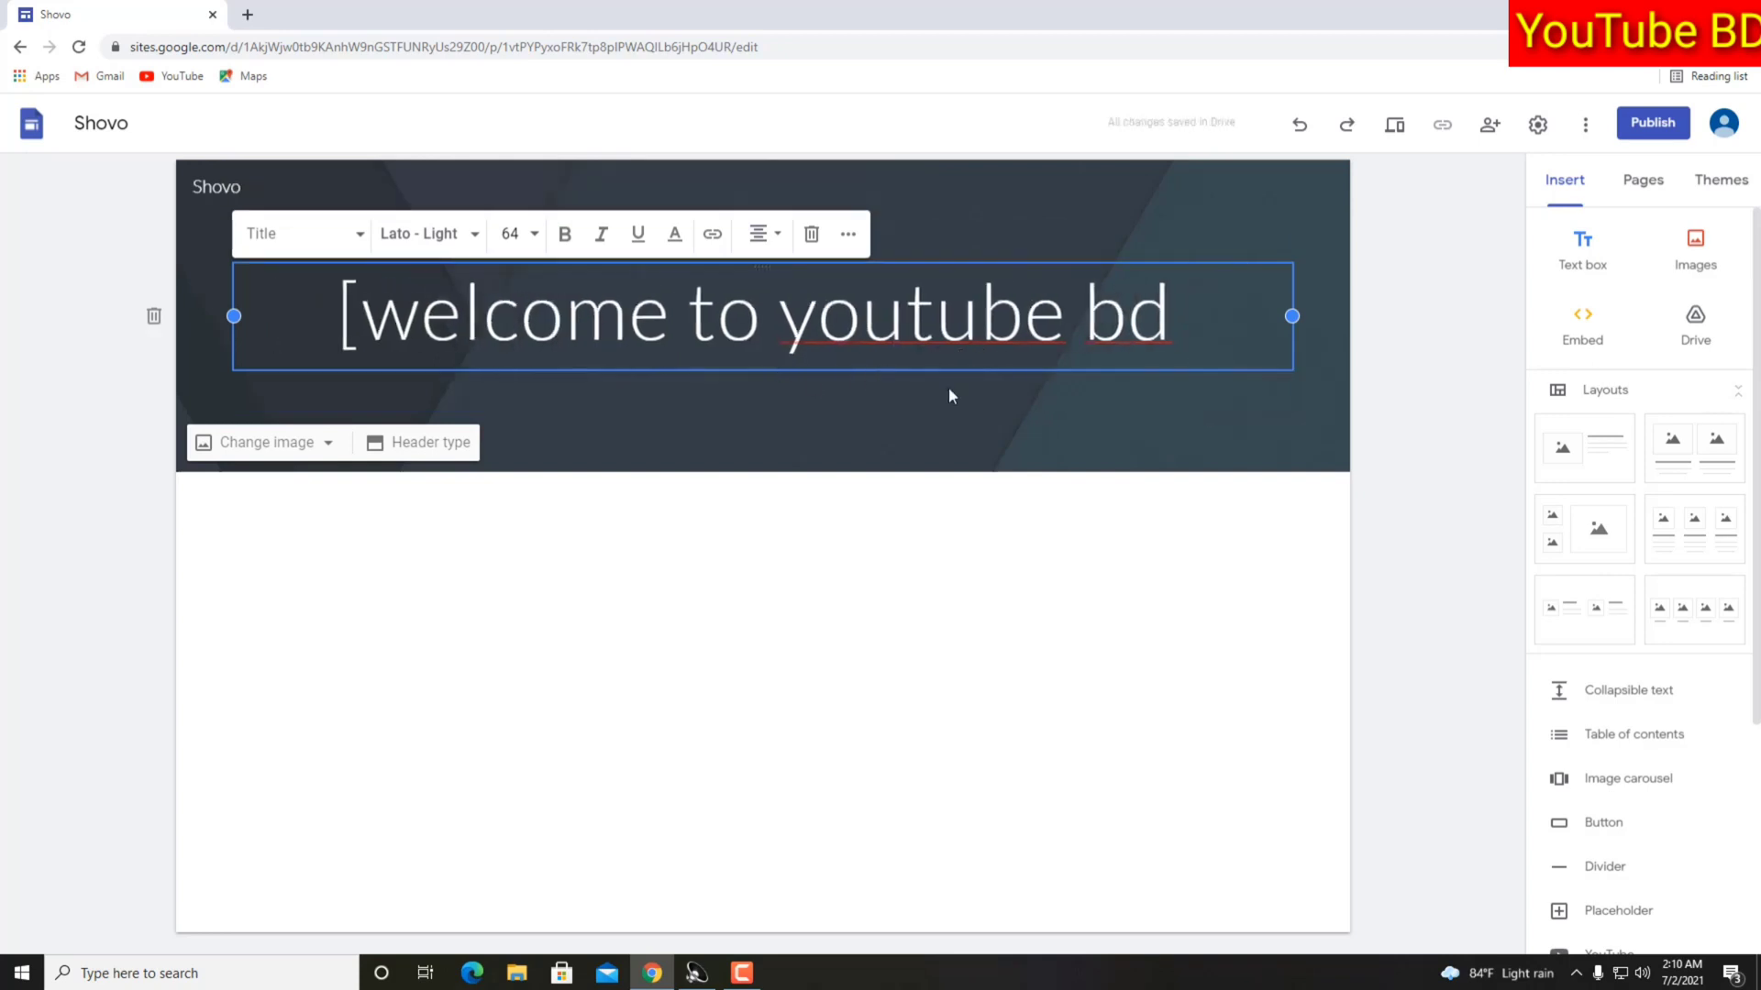
- Upload the GIF 'Everybody wants to build and nobody wants to do maintenance' from Downloads as the header image, and reset the header image
left_click(959, 431)
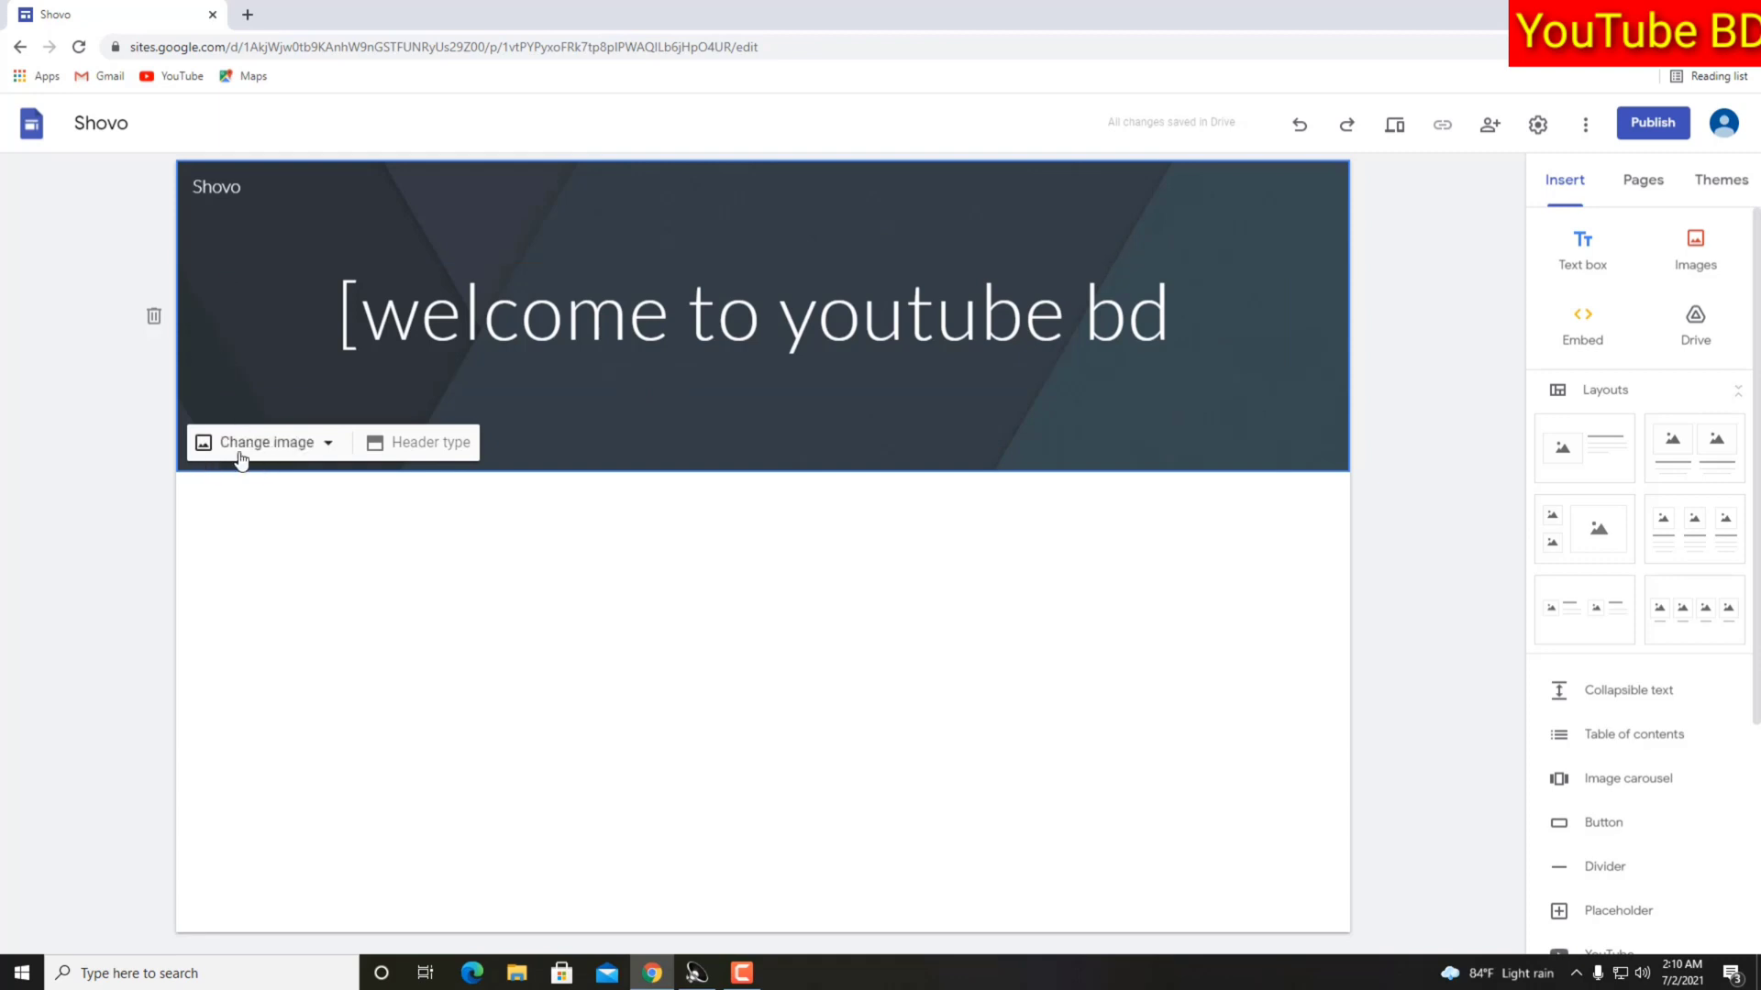
left_click(307, 447)
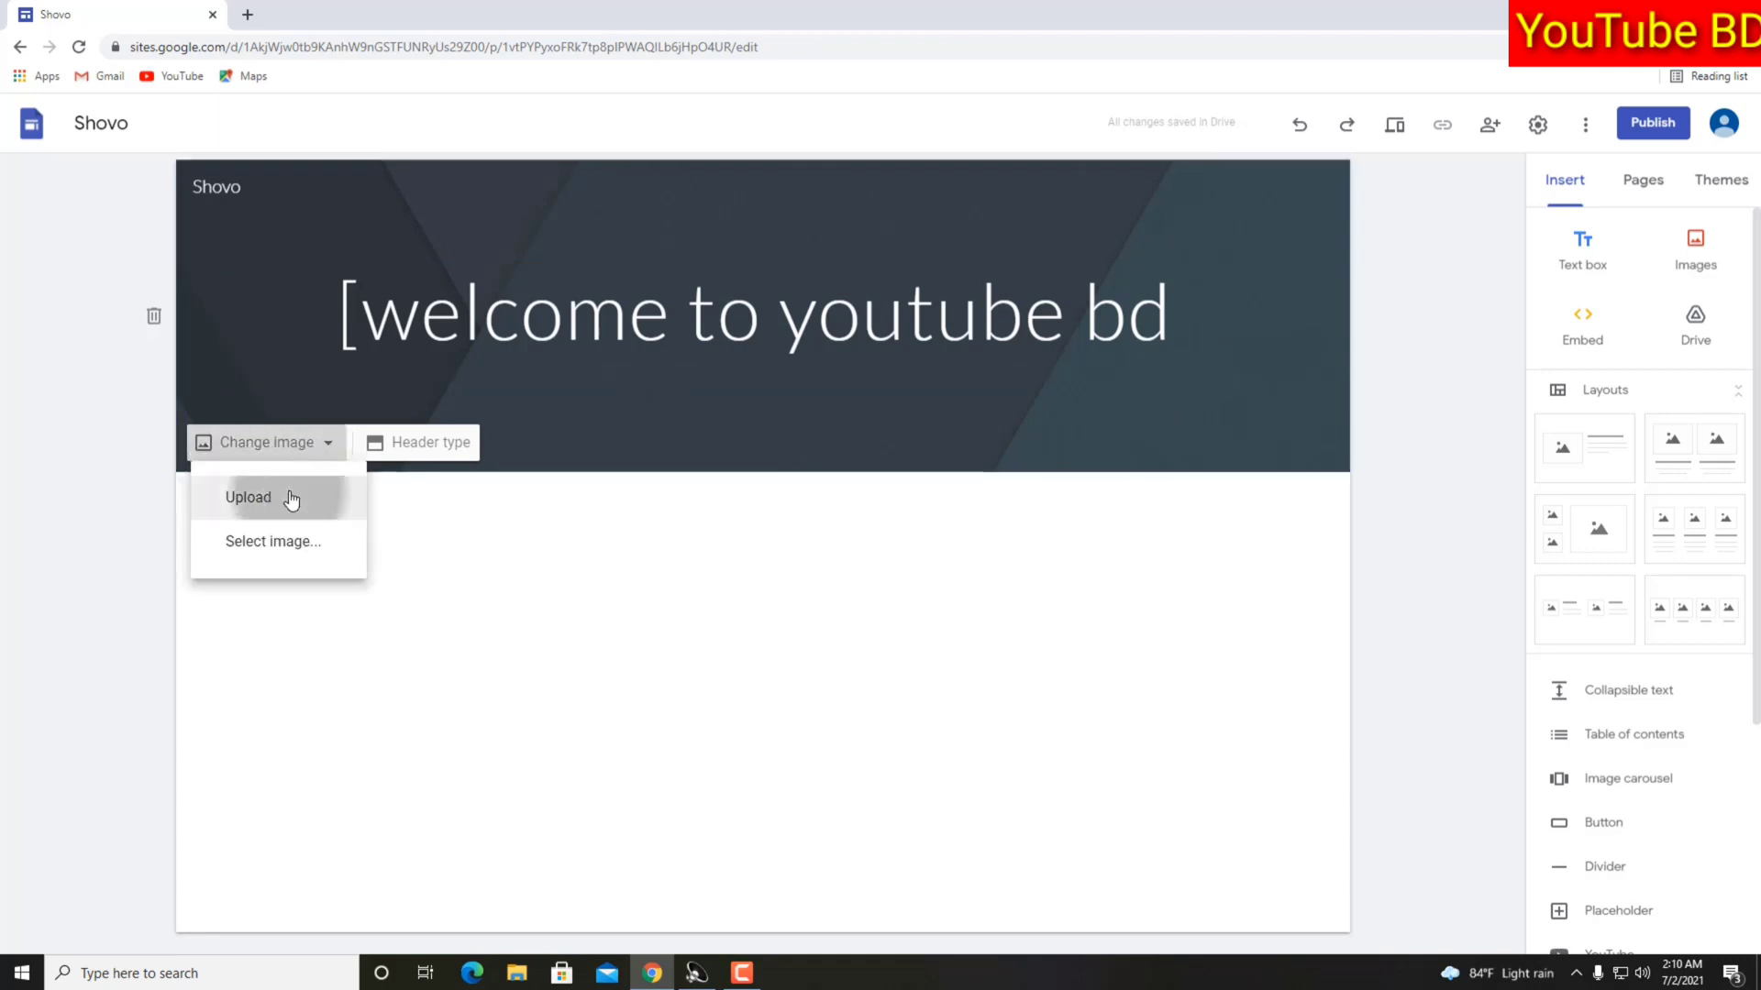
left_click(288, 493)
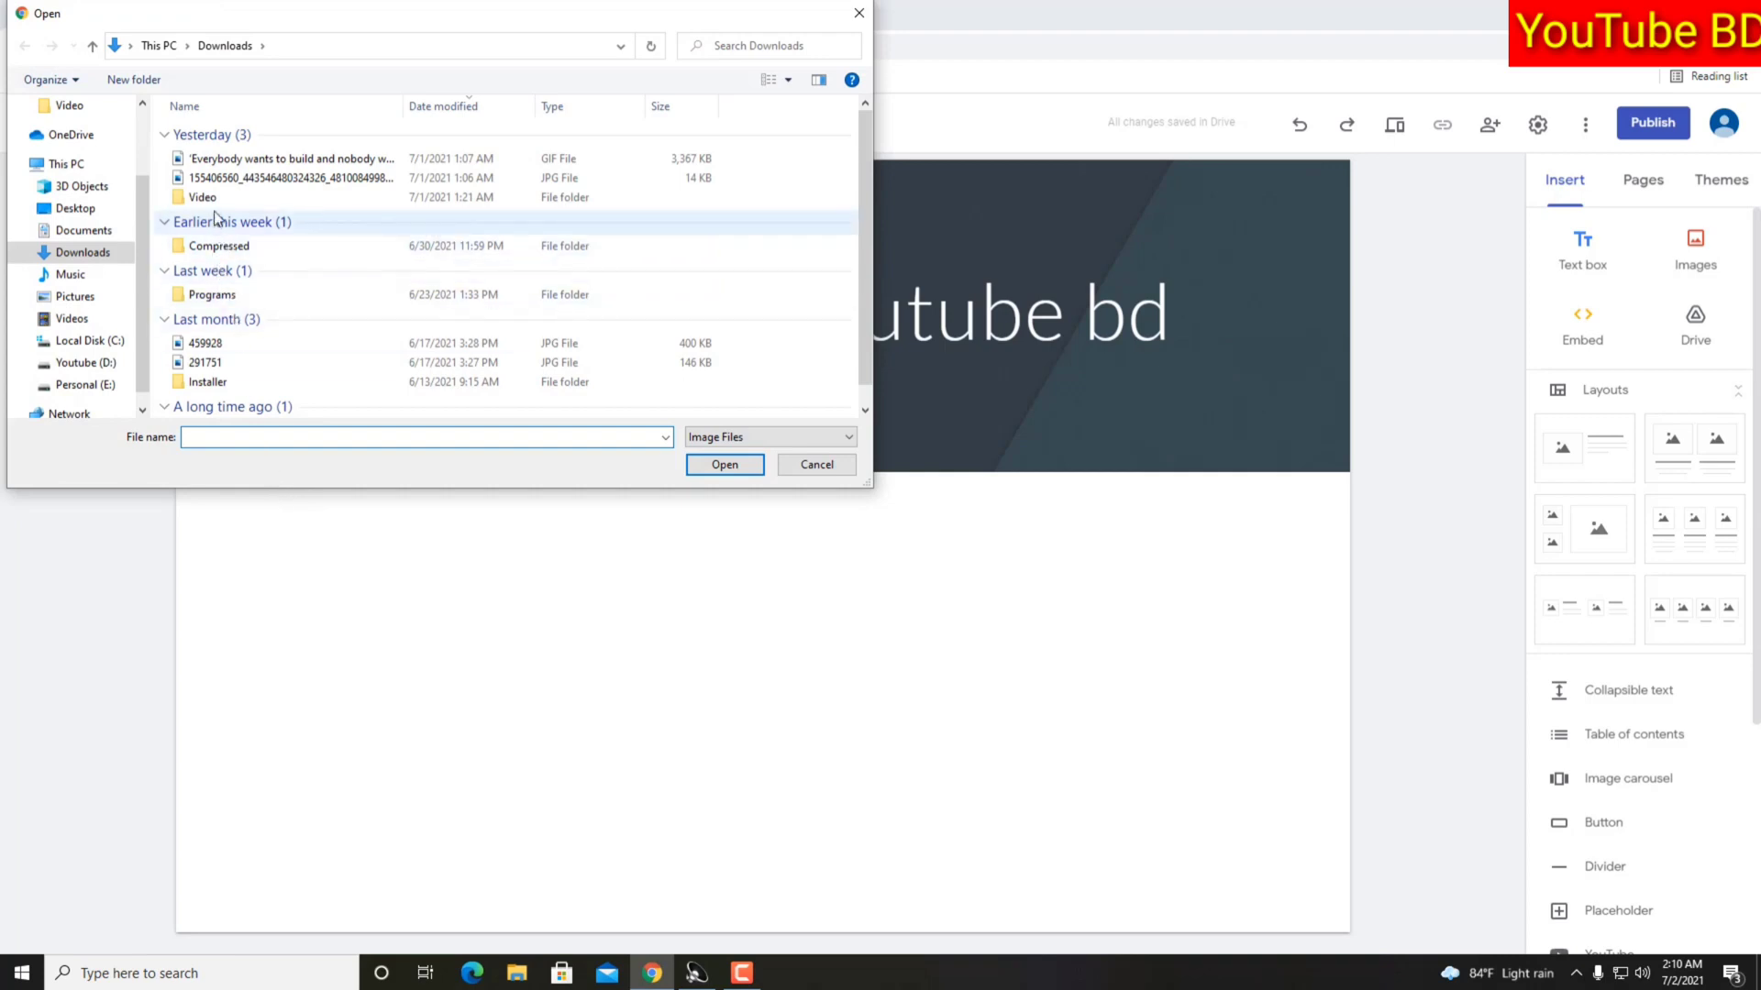
left_click(210, 161)
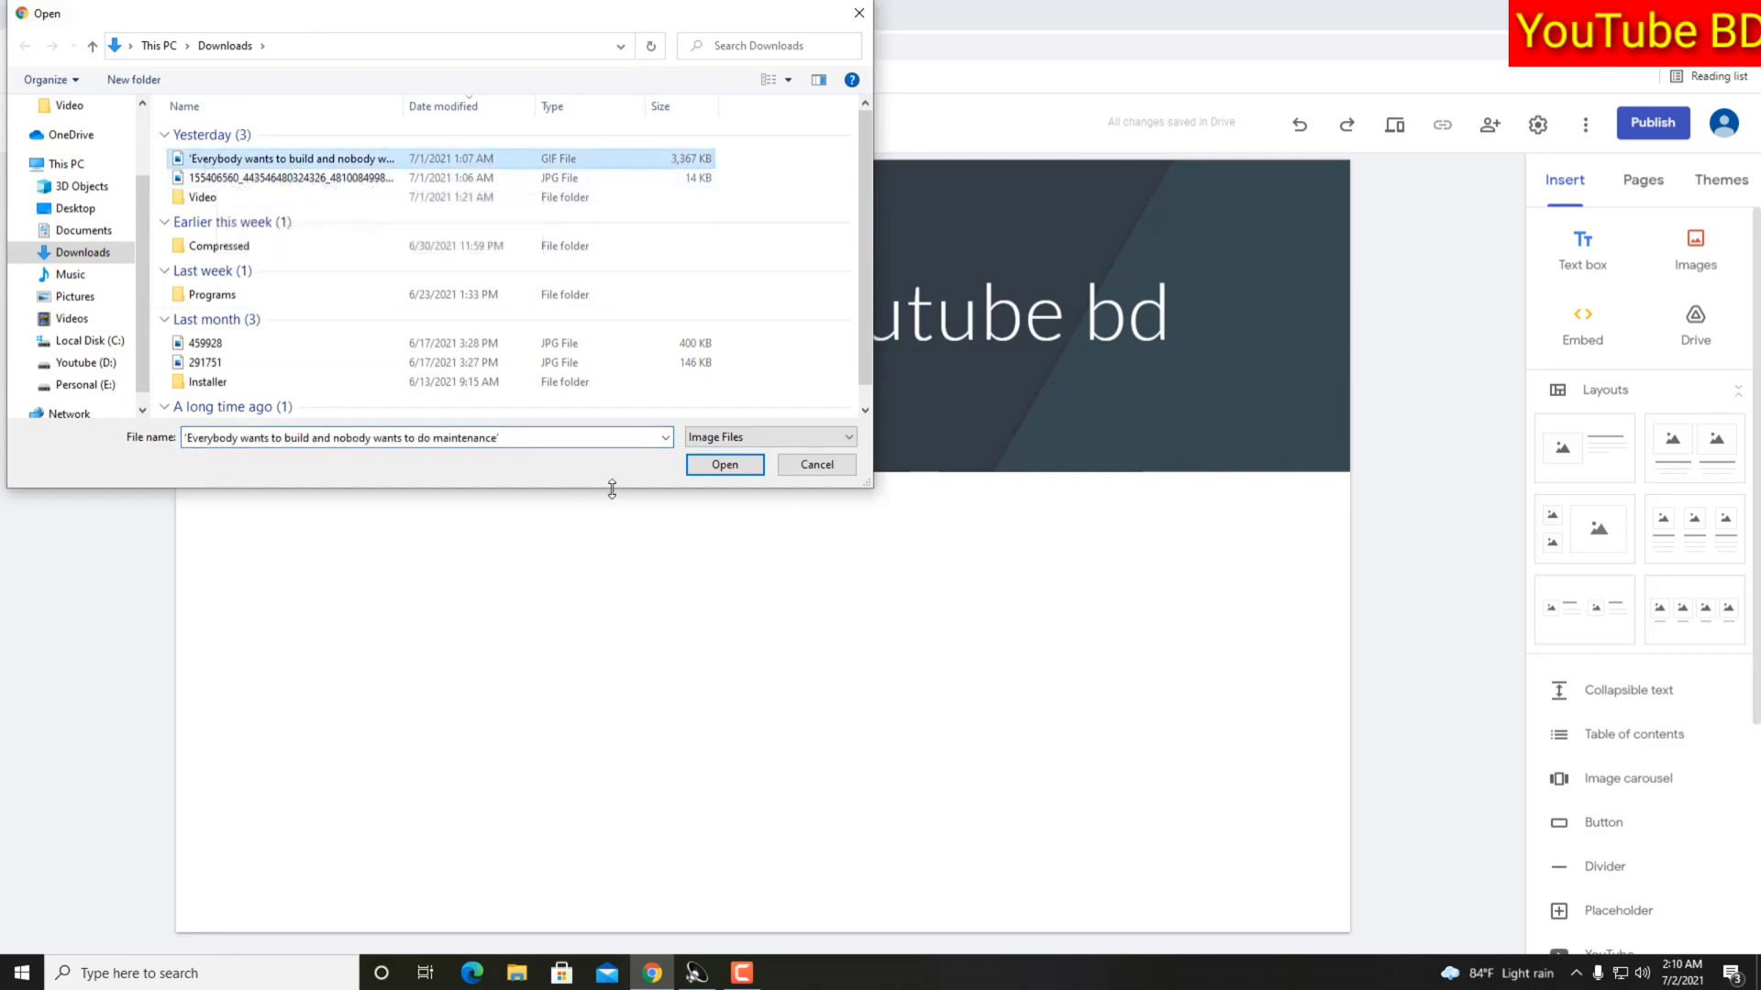
left_click(724, 465)
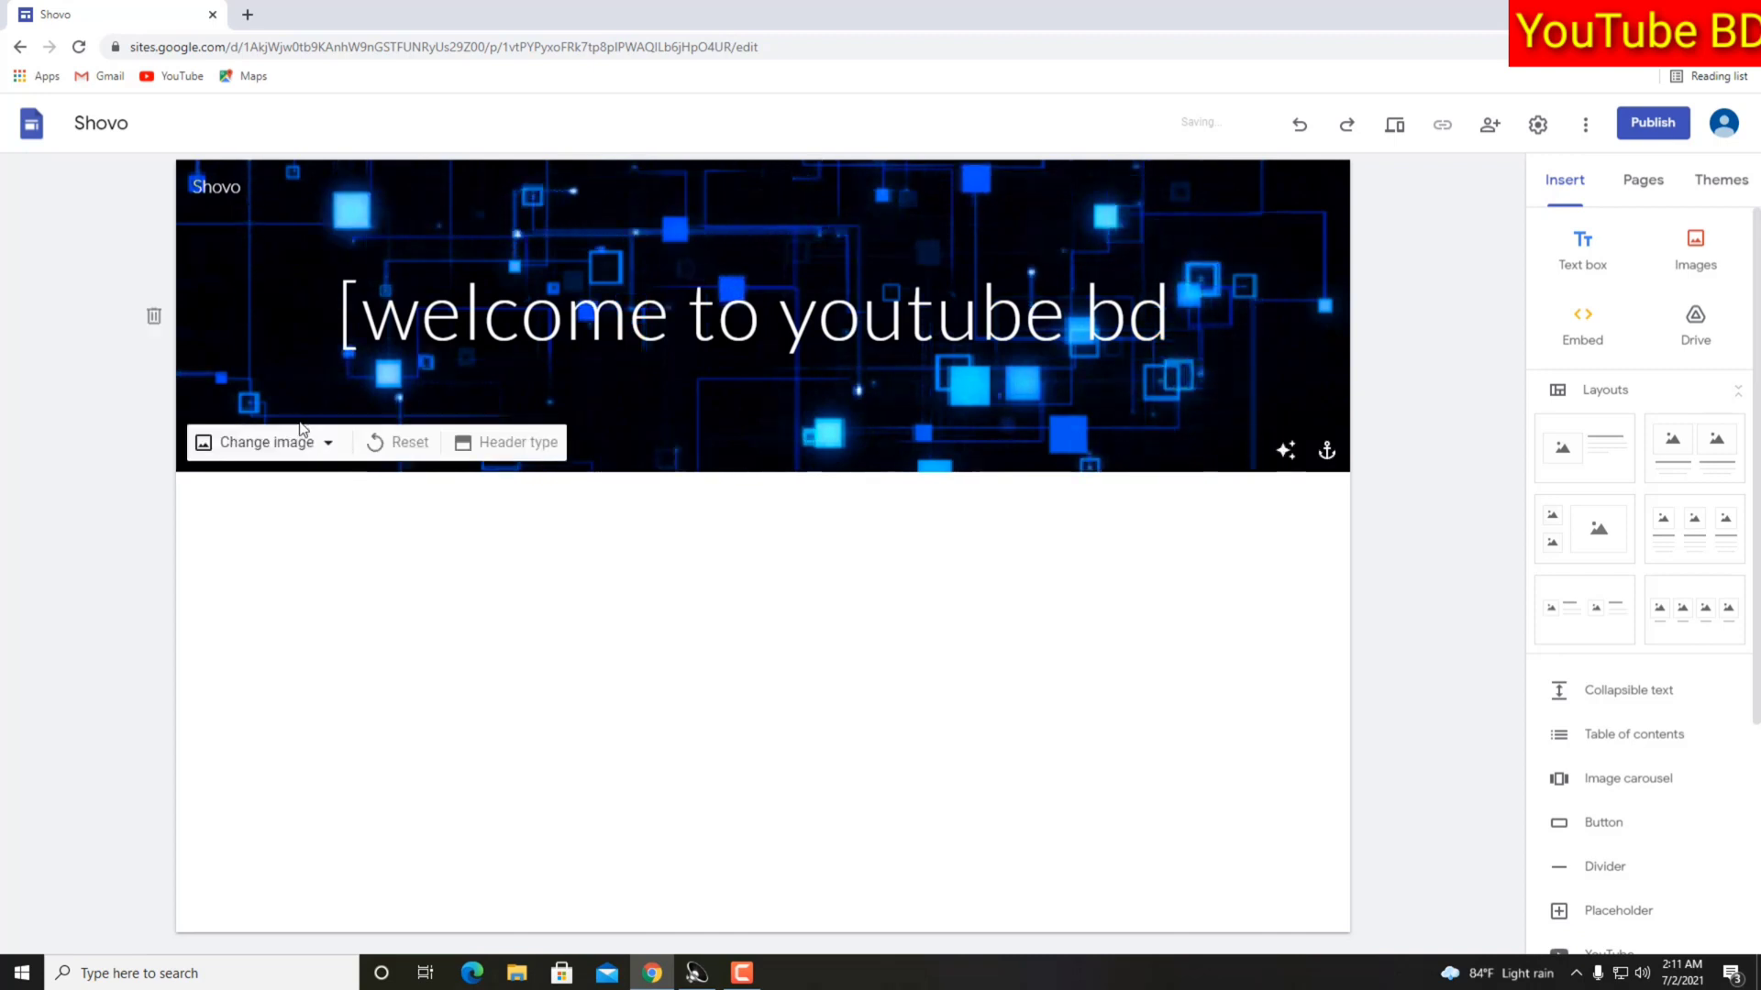
left_click(399, 444)
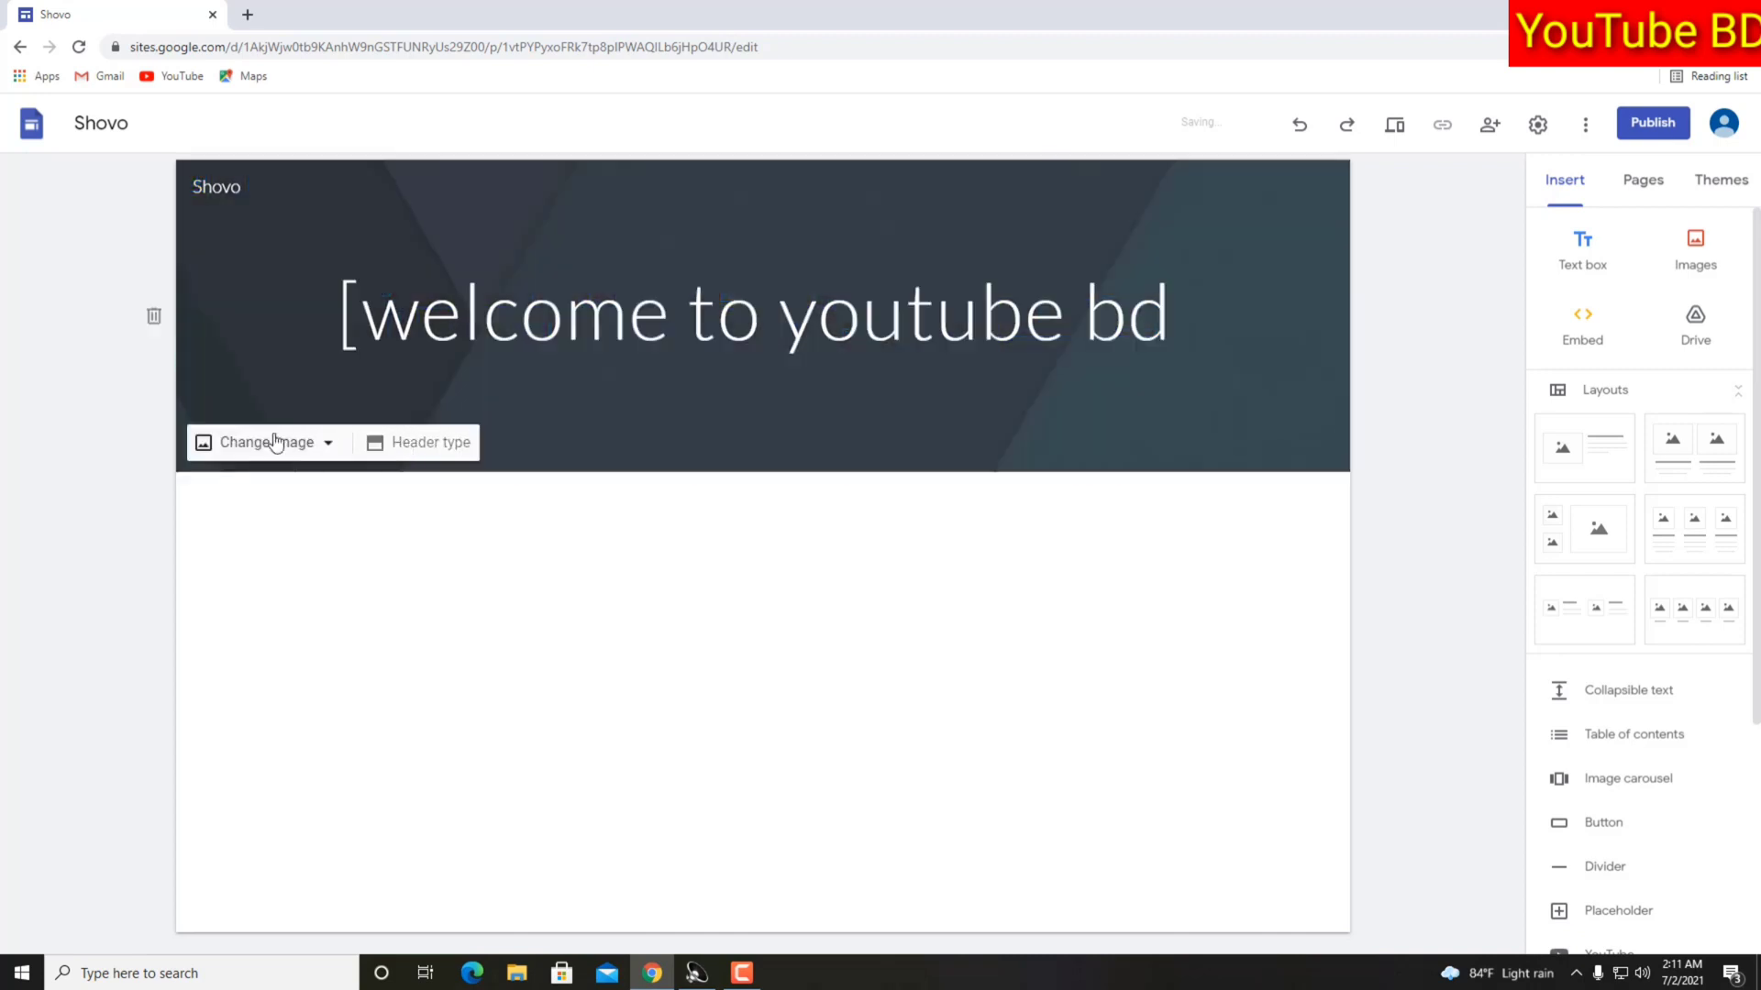
- Set the header background to the uploaded GIF 'Everybody wants to build and nobody wants to do maintenance' from the Downloads folder
left_click(247, 497)
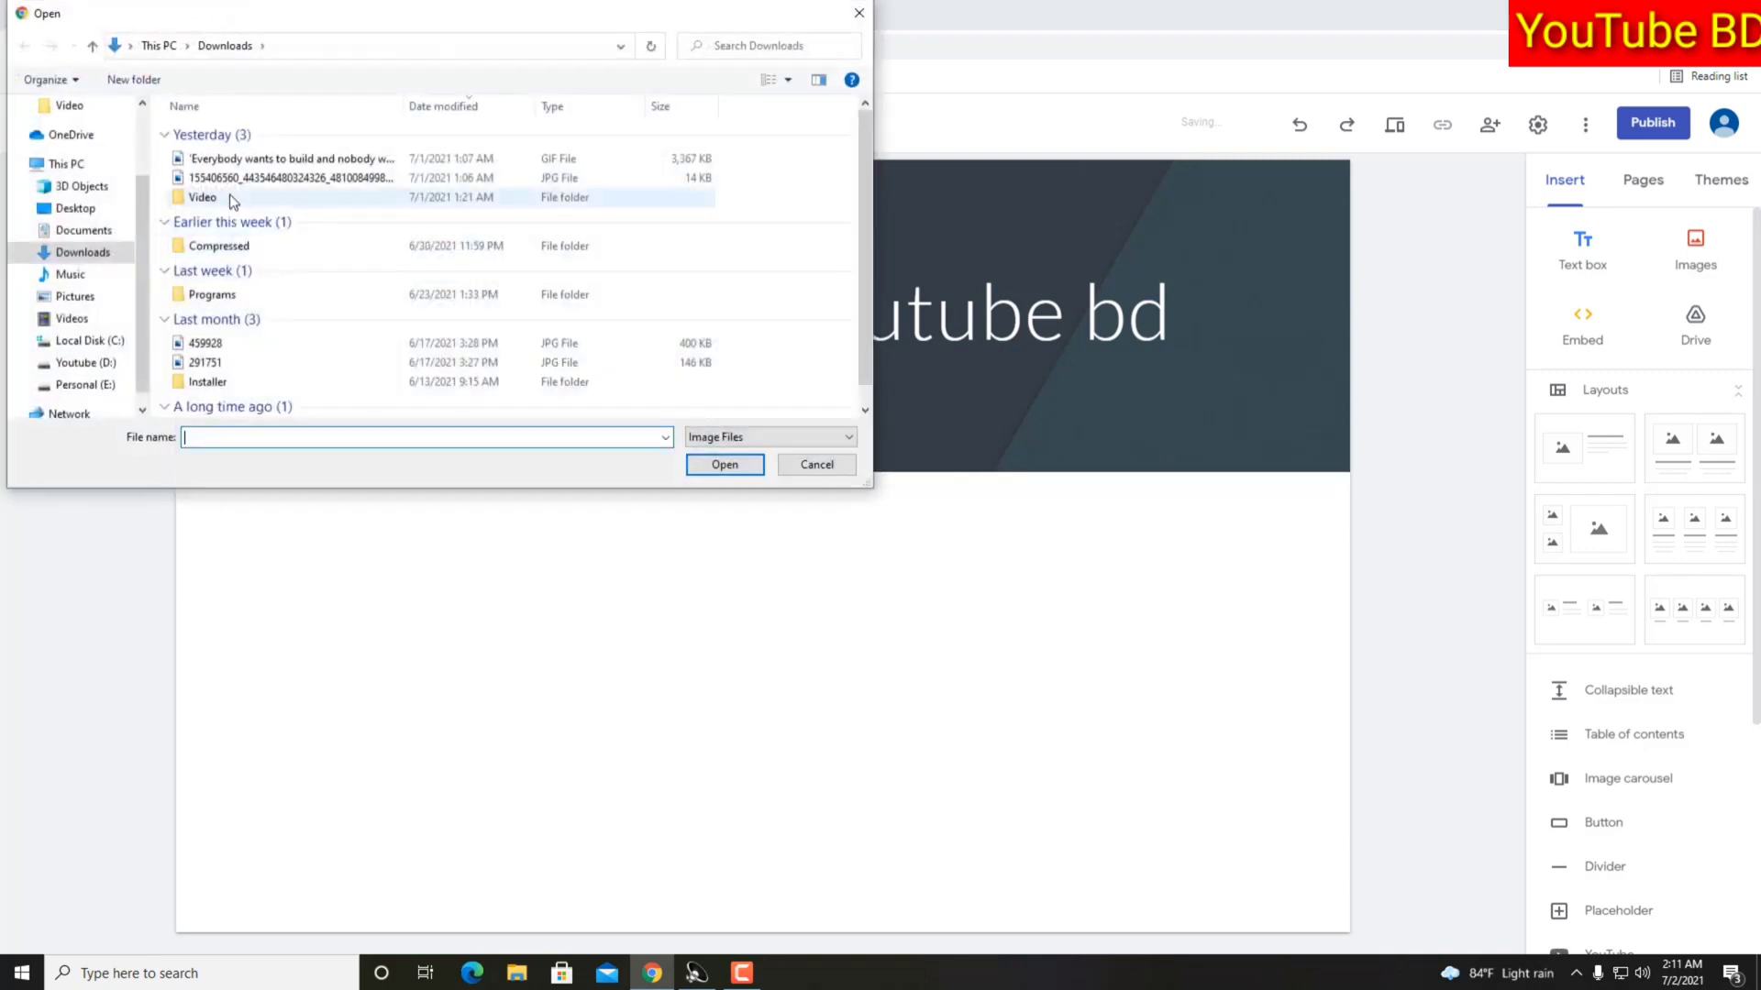
left_click(233, 161)
left_click(712, 464)
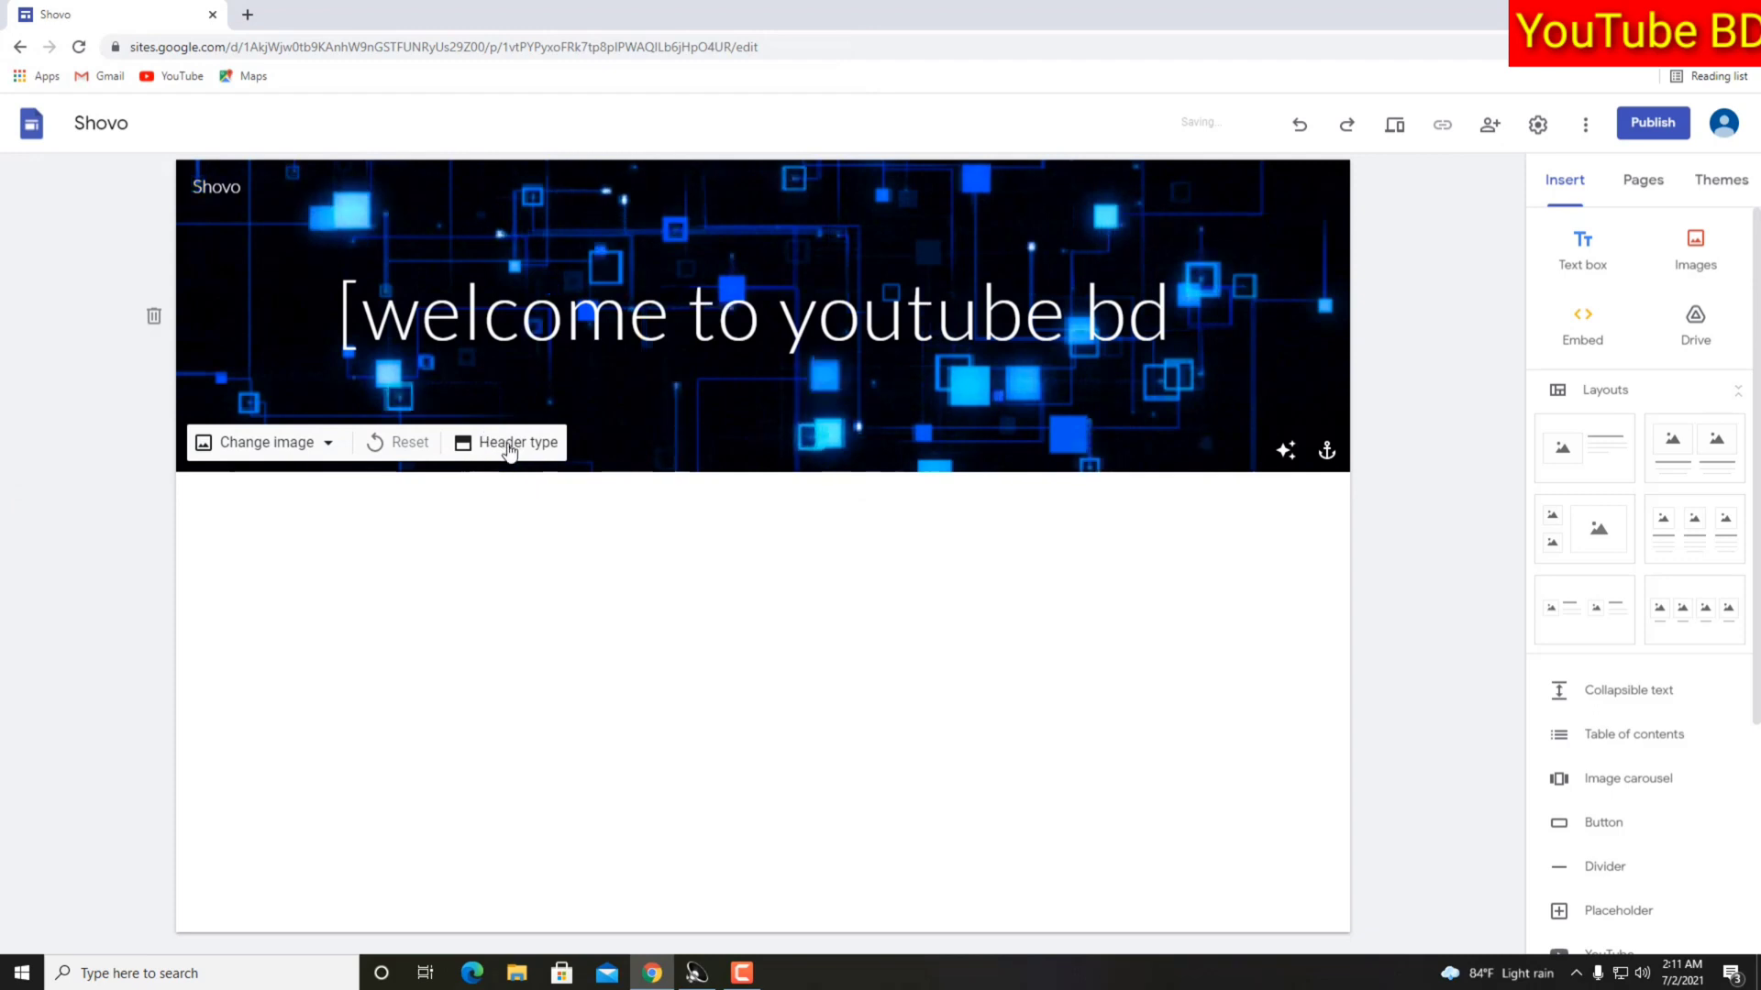
- Open the header type choices for the page header
left_click(512, 447)
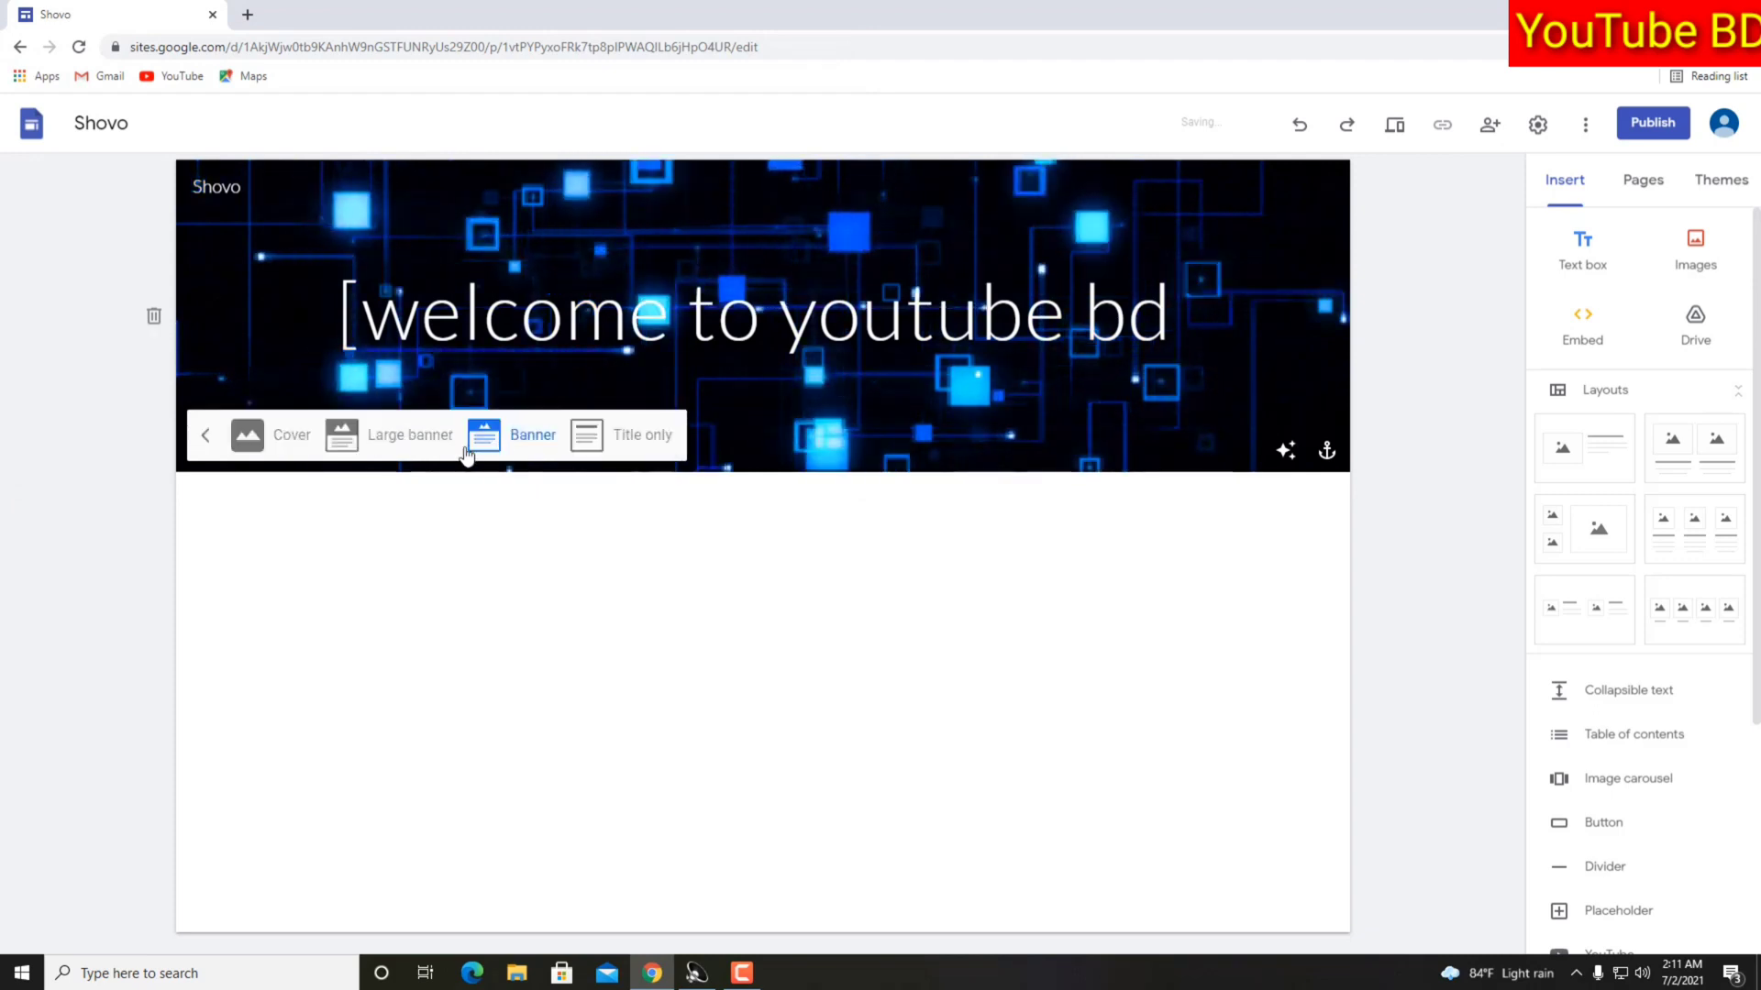